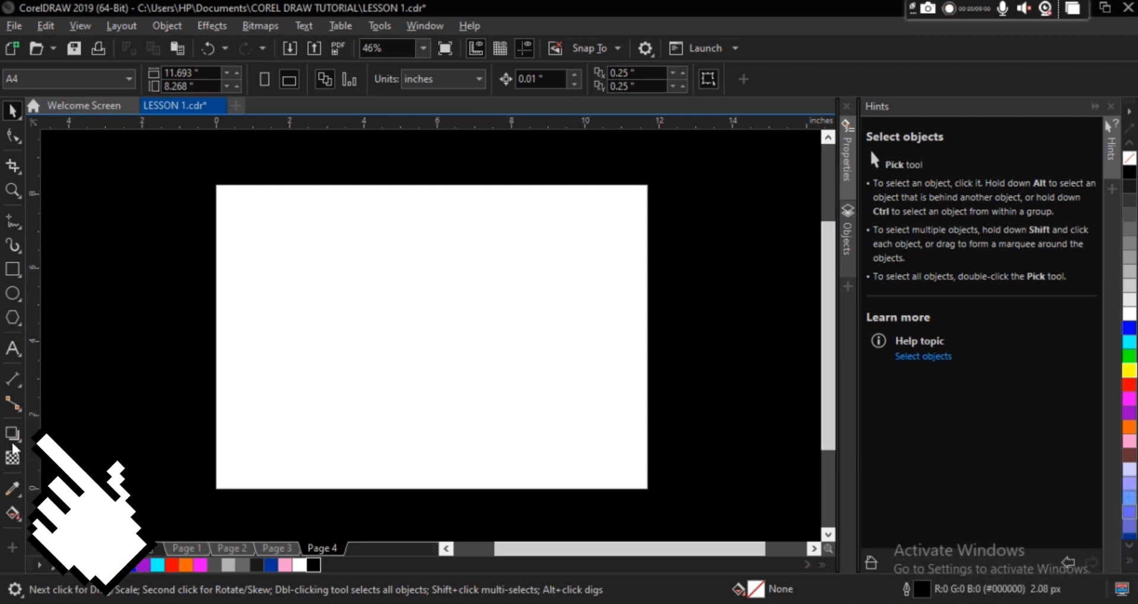
click(19, 441)
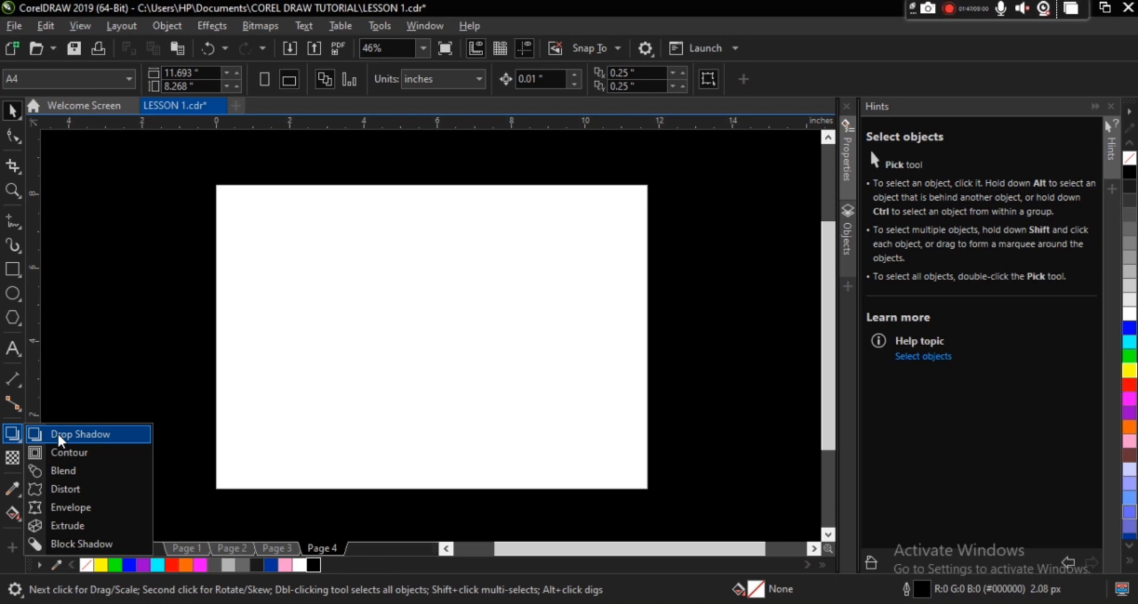
click(90, 362)
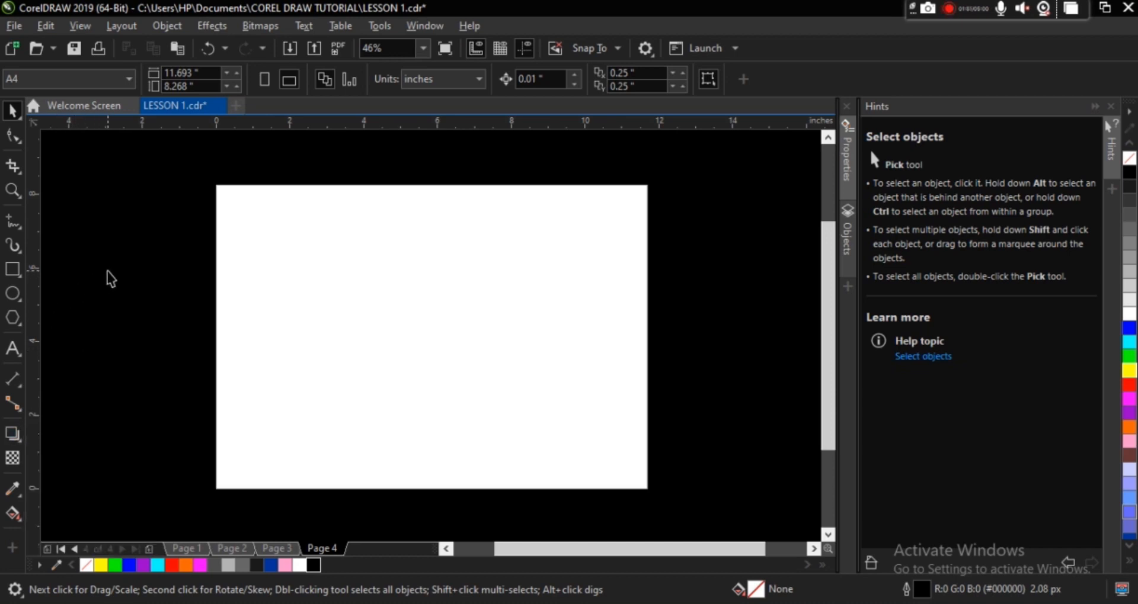
Draw a rectangle about 3.5 by 2.6 inches, fill it green, and move it toward the upper middle of the page
click(13, 273)
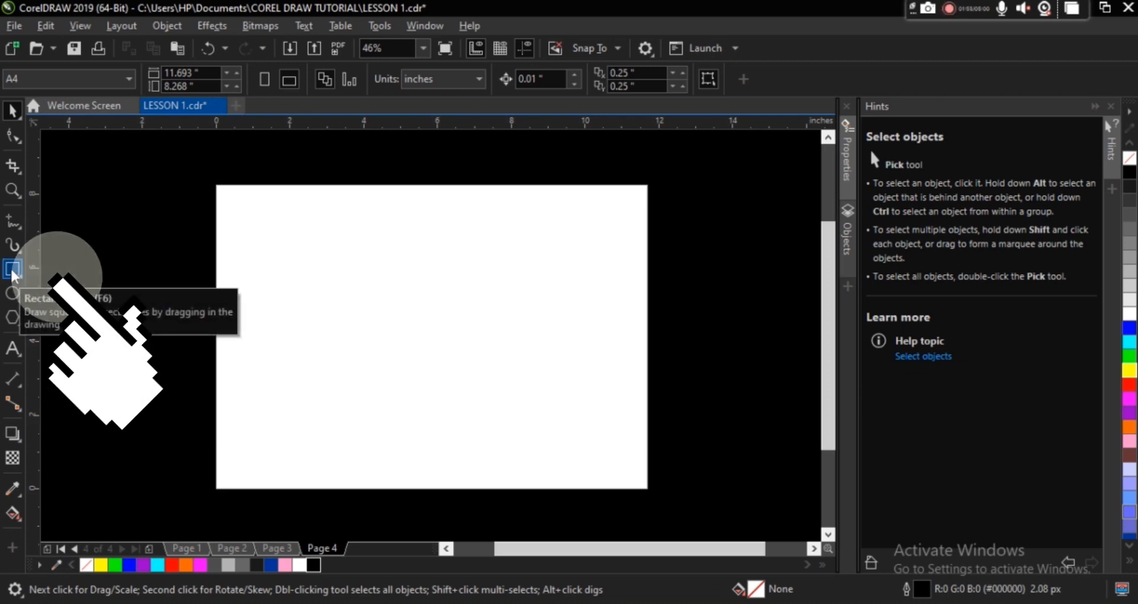
drag(248, 207, 379, 302)
click(13, 111)
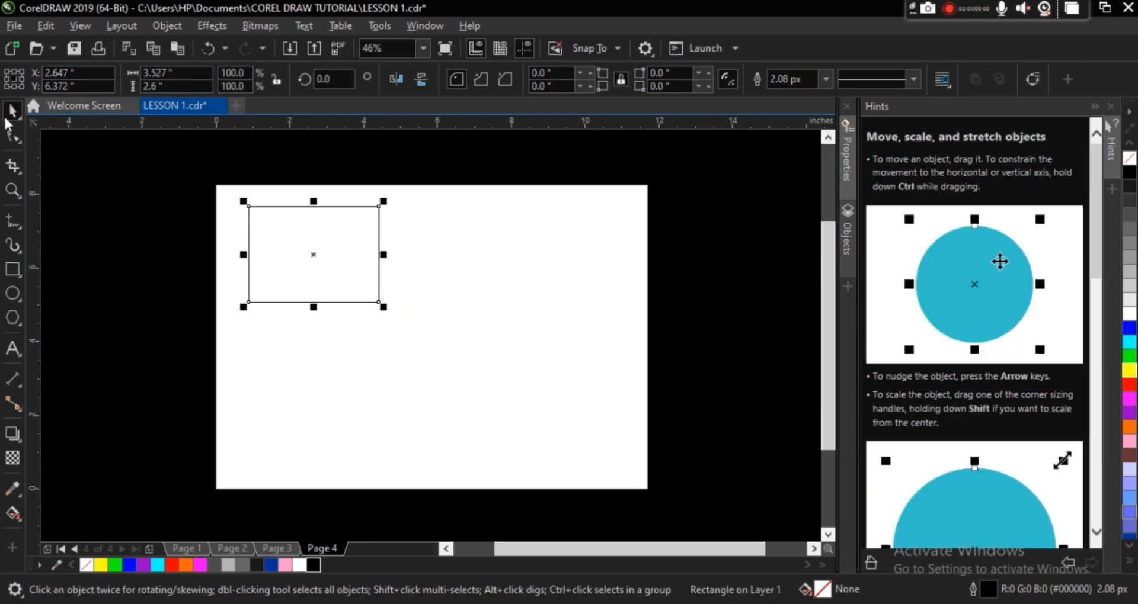
click(1129, 358)
drag(292, 253, 396, 277)
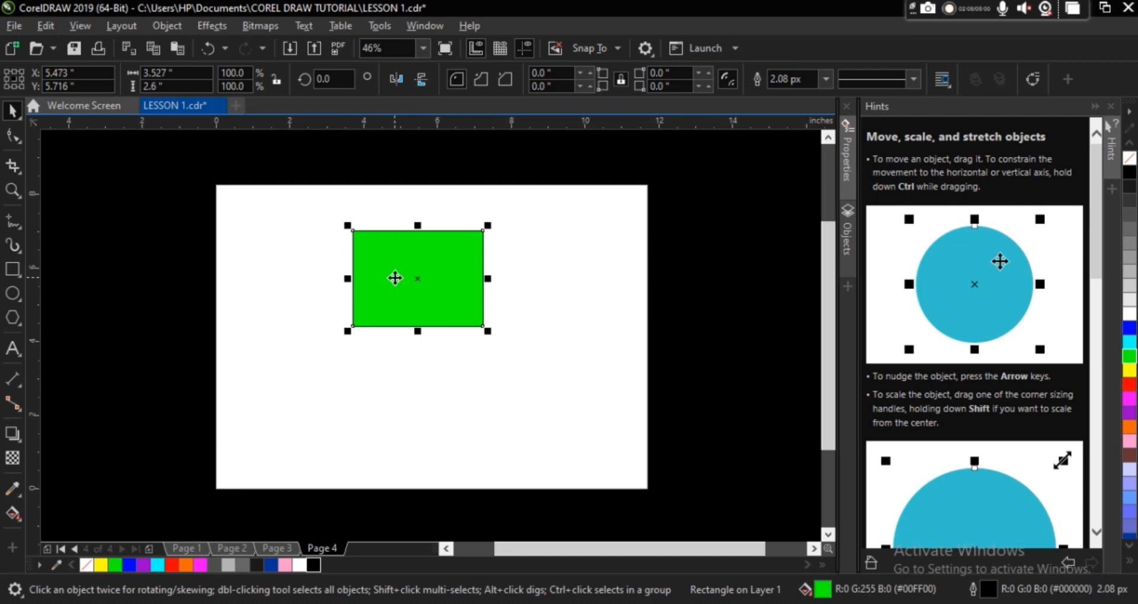
Set the green rectangle's outline width to 20 px
key(F12)
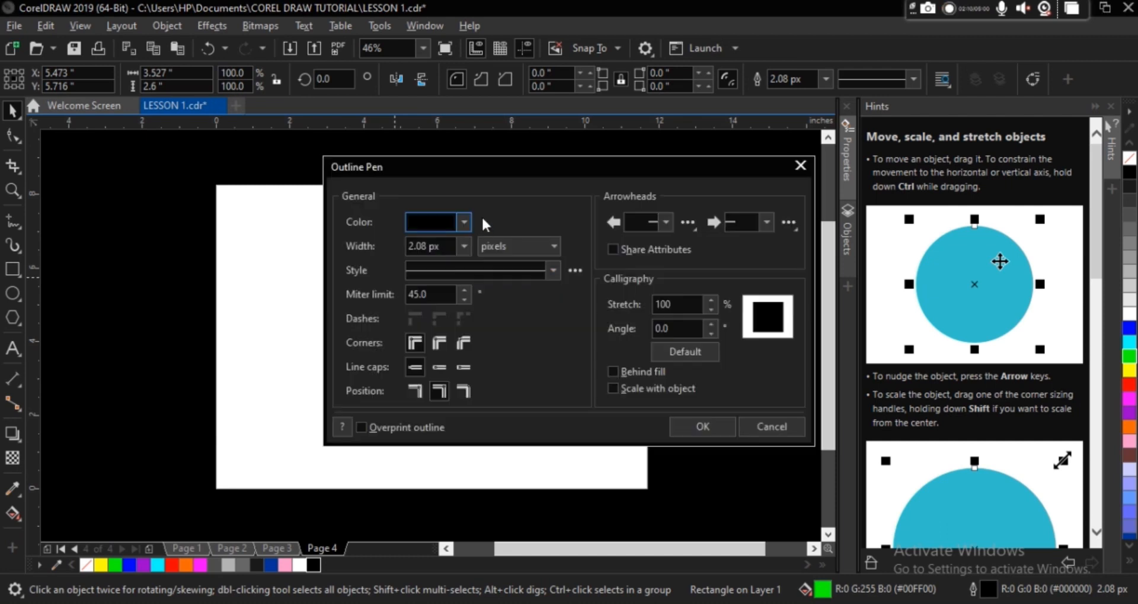
click(464, 246)
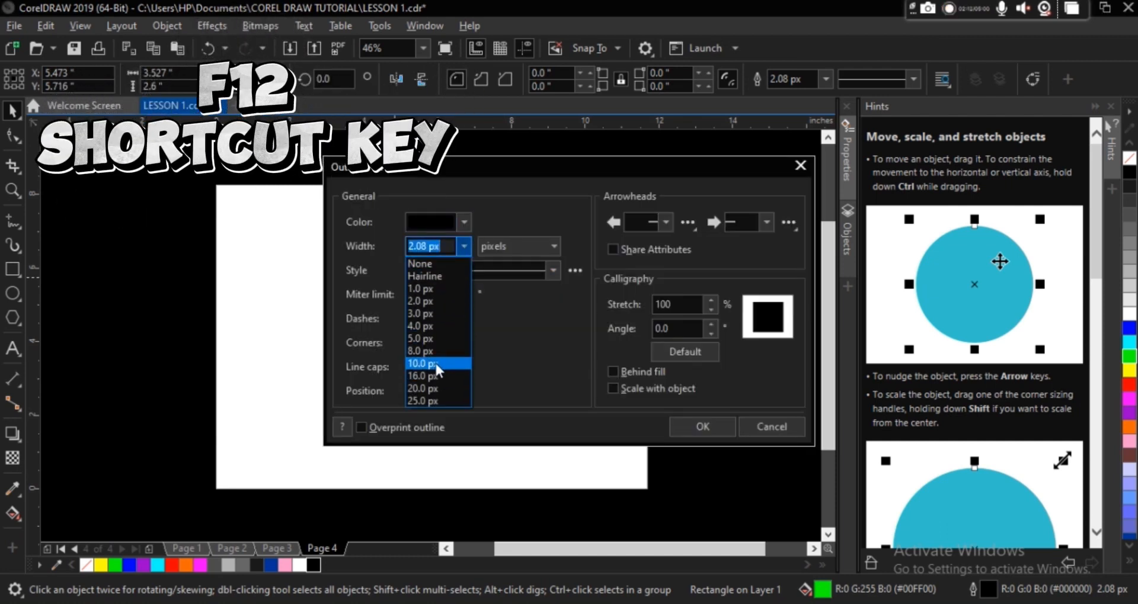
click(437, 389)
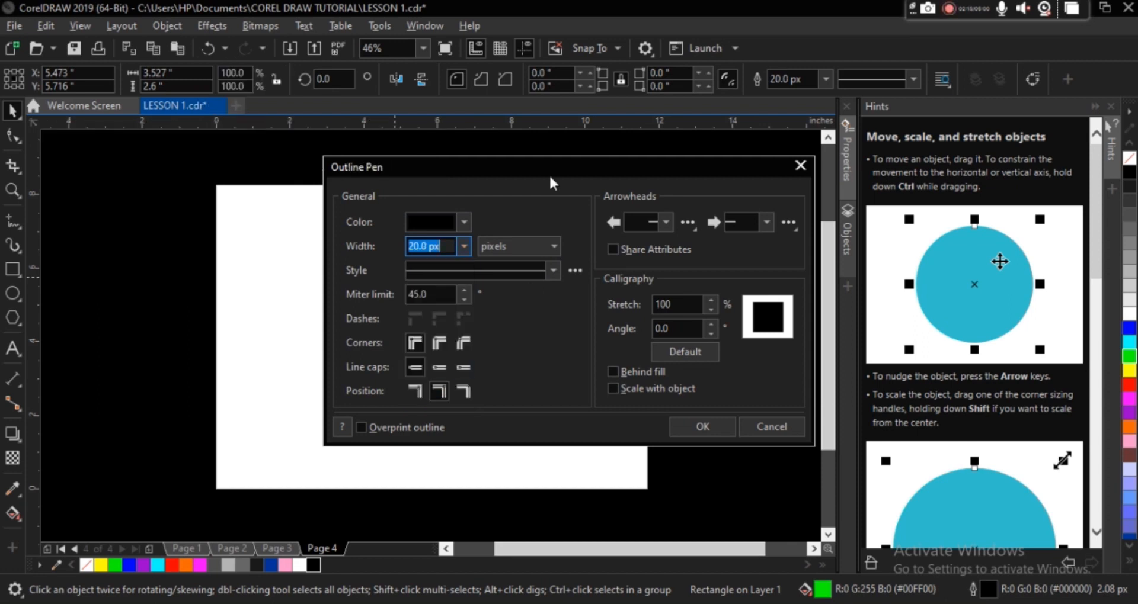
drag(590, 170, 742, 145)
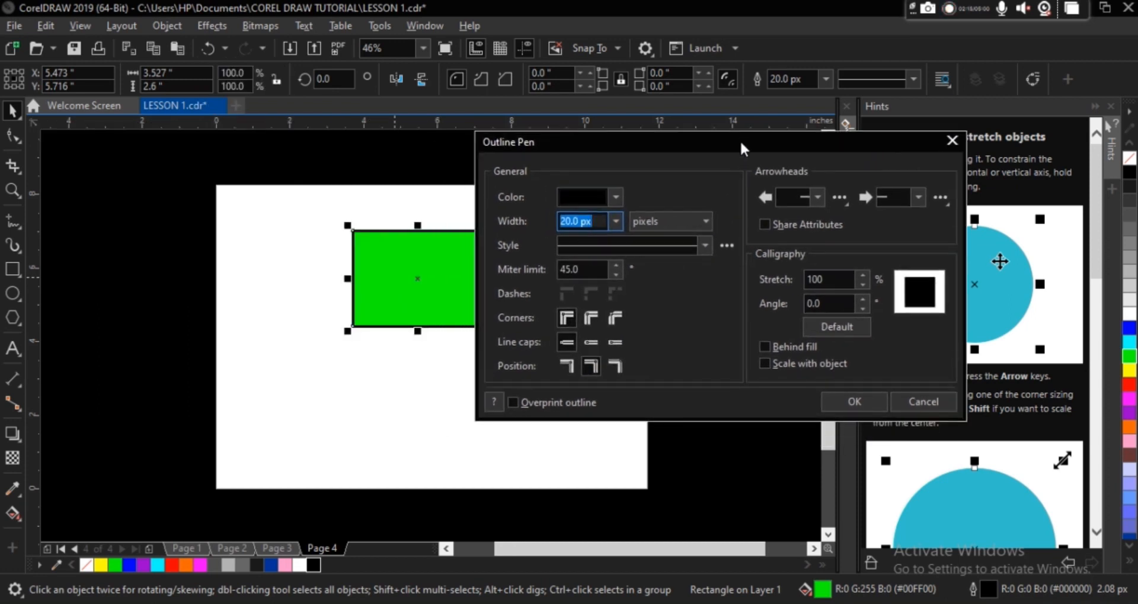
click(846, 403)
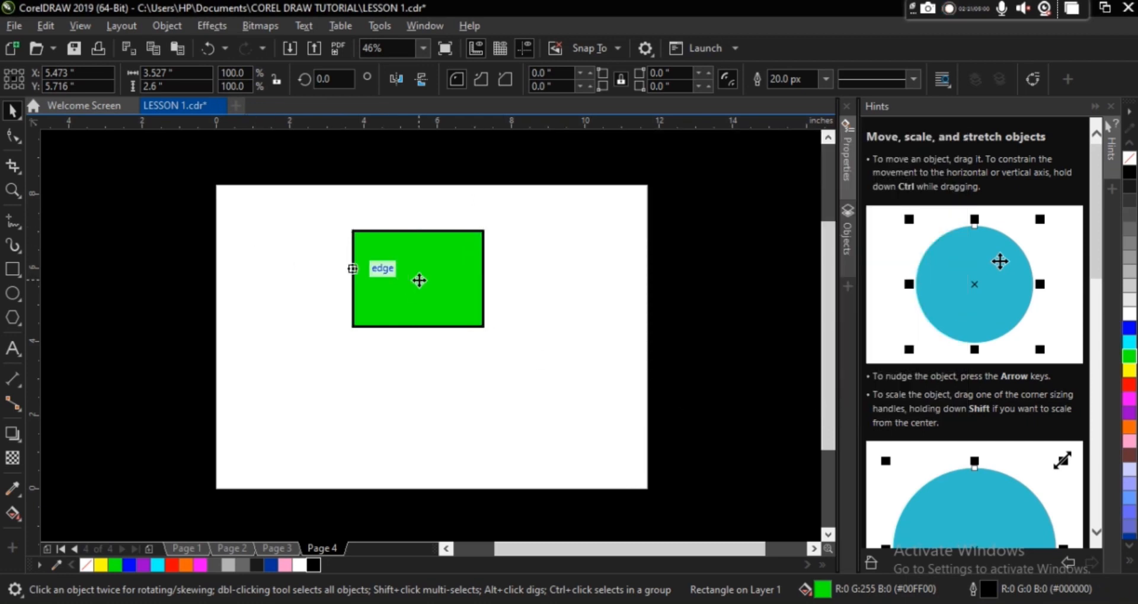
Reposition the green rectangle and enlarge it to about 7.2 by 5.3 inches near the middle of the page
drag(414, 281, 394, 269)
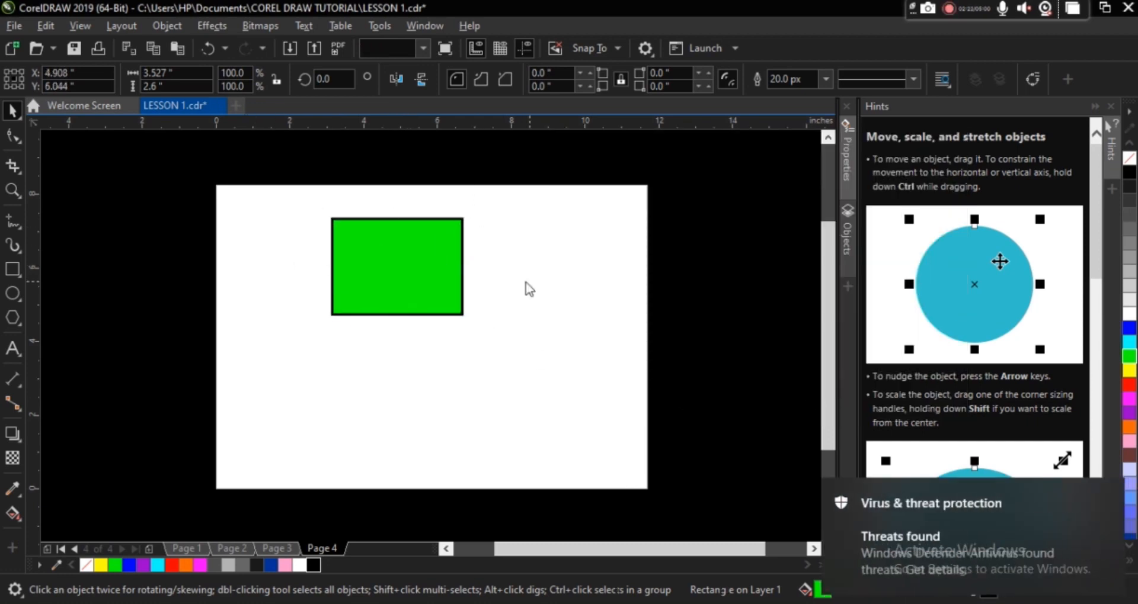
click(526, 287)
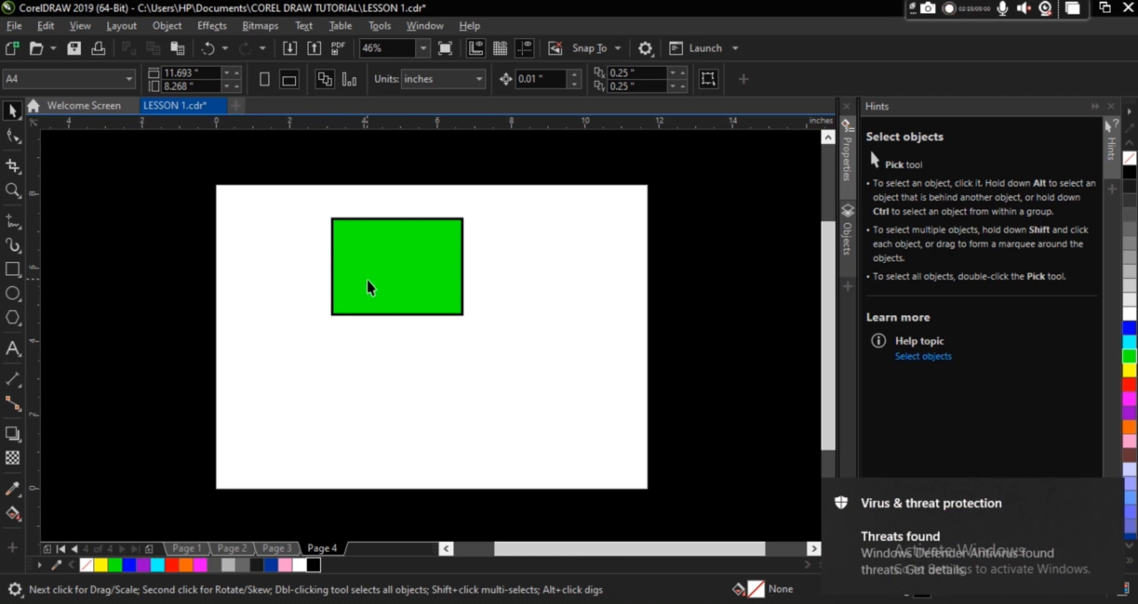
drag(380, 285, 424, 314)
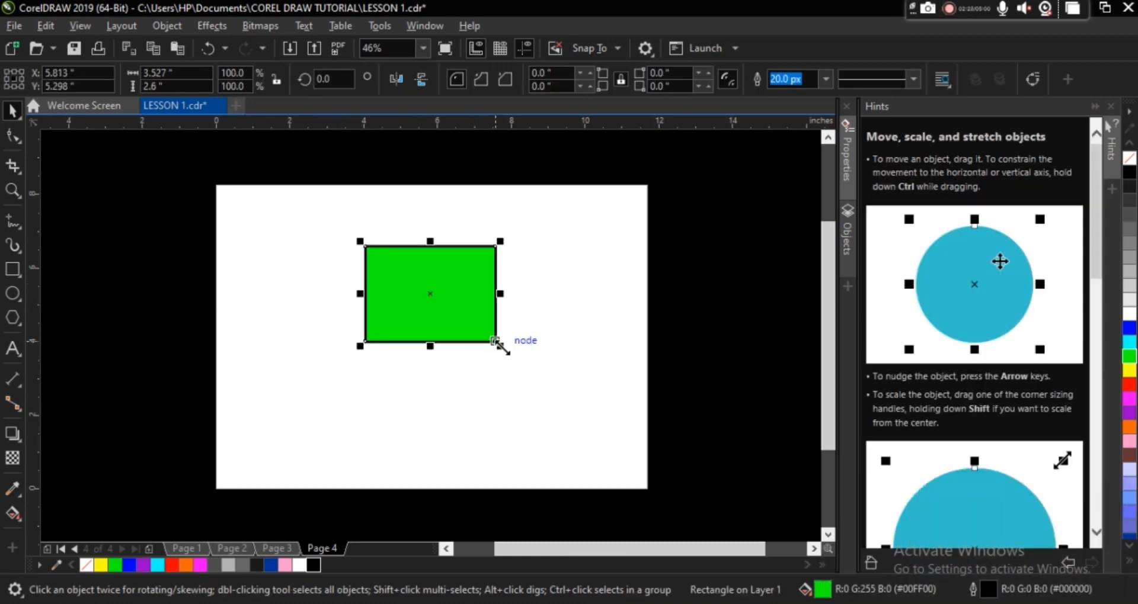
drag(503, 353, 570, 445)
drag(459, 295, 460, 342)
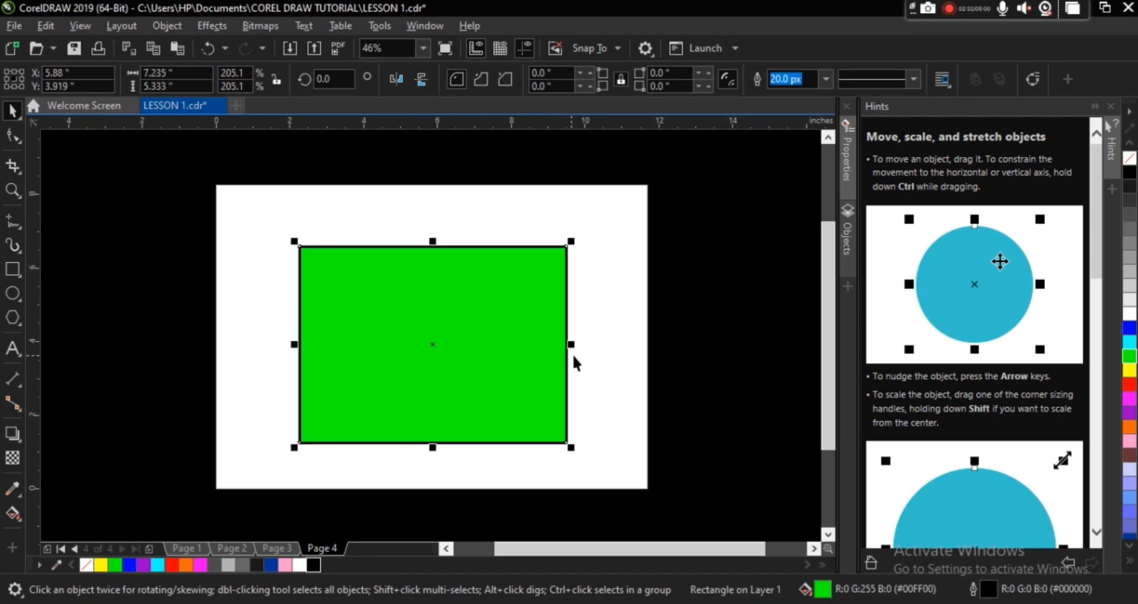
Scale the green rectangle to about 4.6 by 3.4 inches and place a duplicate of it at the lower right of the page
click(602, 356)
drag(562, 434, 472, 379)
drag(406, 320, 538, 359)
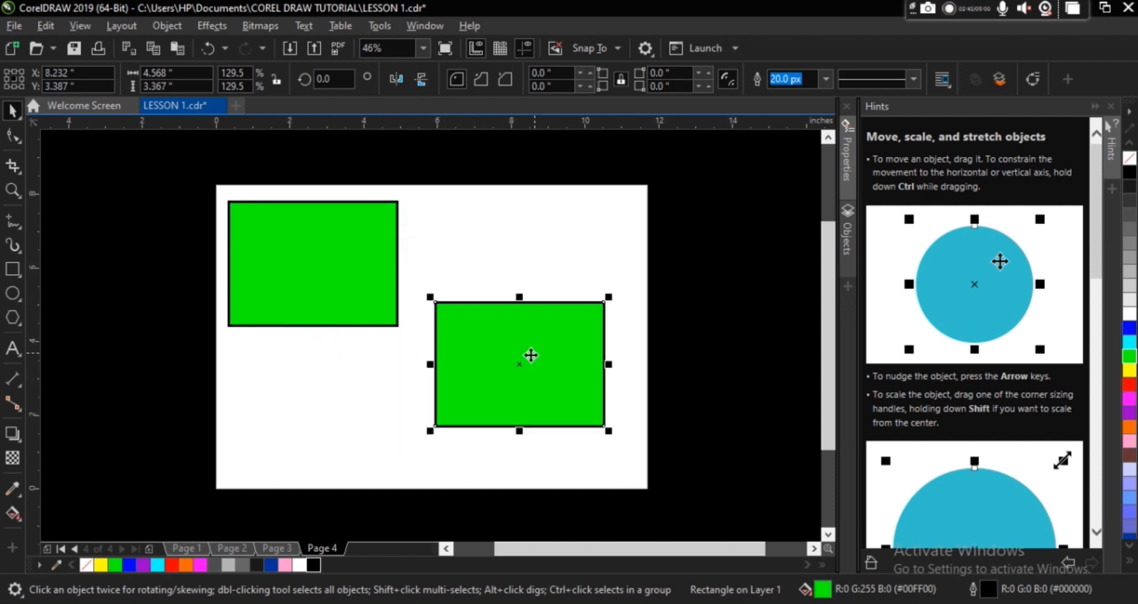
Shrink the upper rectangle into the page's upper-left corner and move the larger one to the lower left half of the page
drag(386, 317, 335, 274)
drag(497, 363, 332, 355)
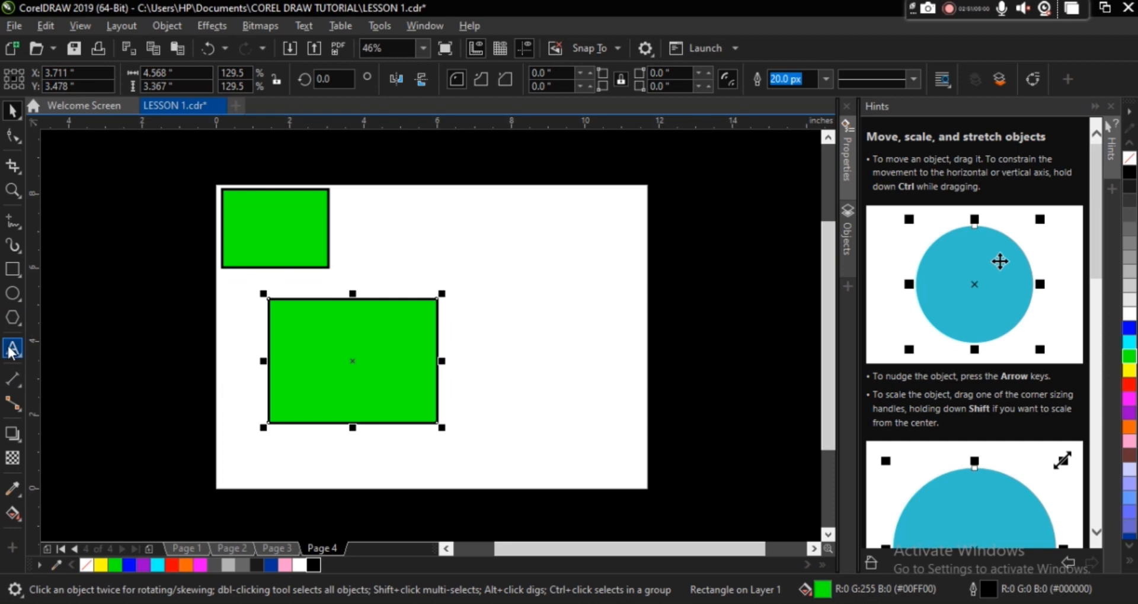
Apply a drop shadow to the larger green rectangle, cast from the middle of its top edge straight down to its bottom edge
click(13, 435)
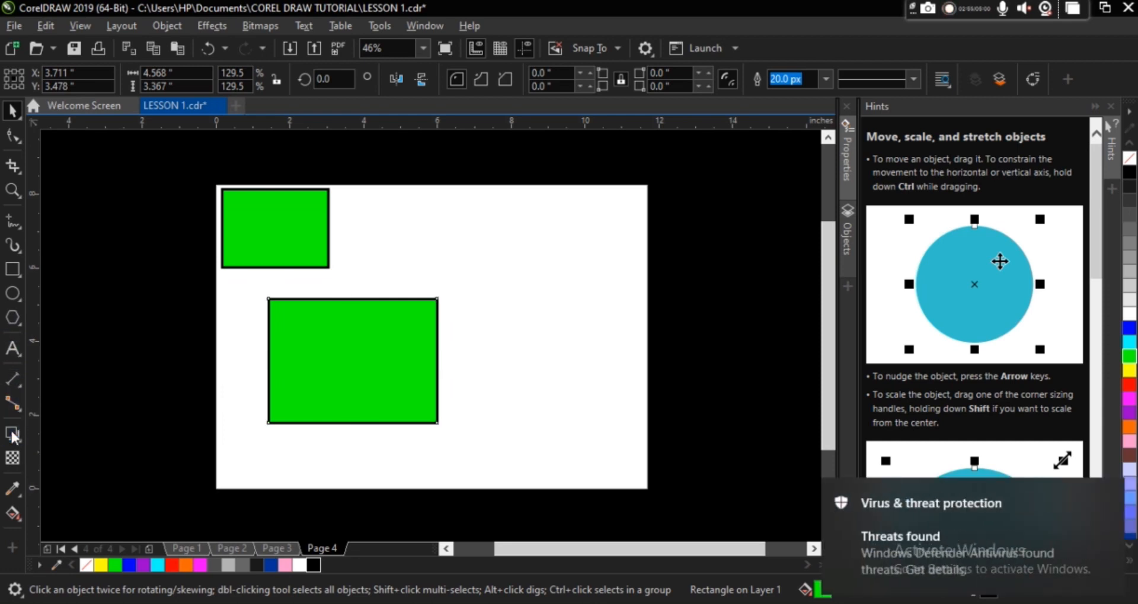
click(13, 111)
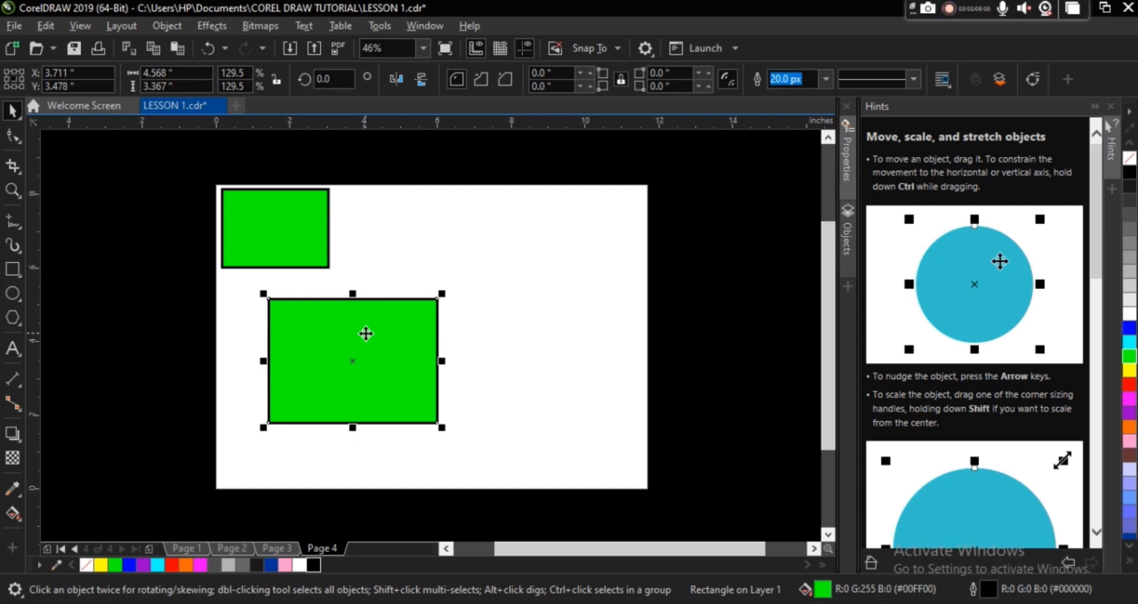
click(12, 293)
click(13, 434)
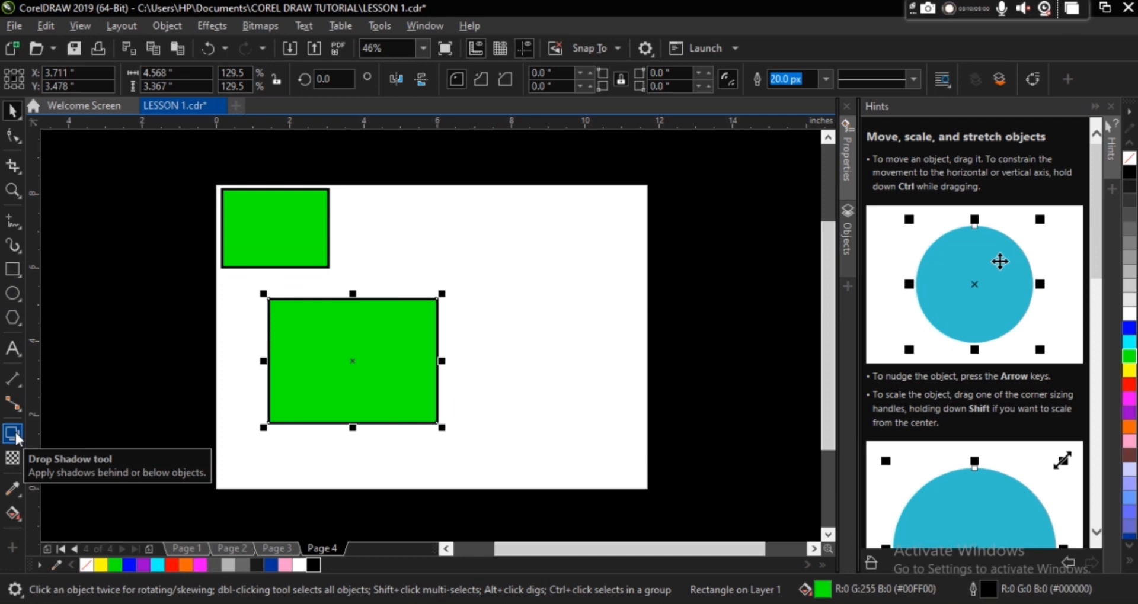
click(13, 434)
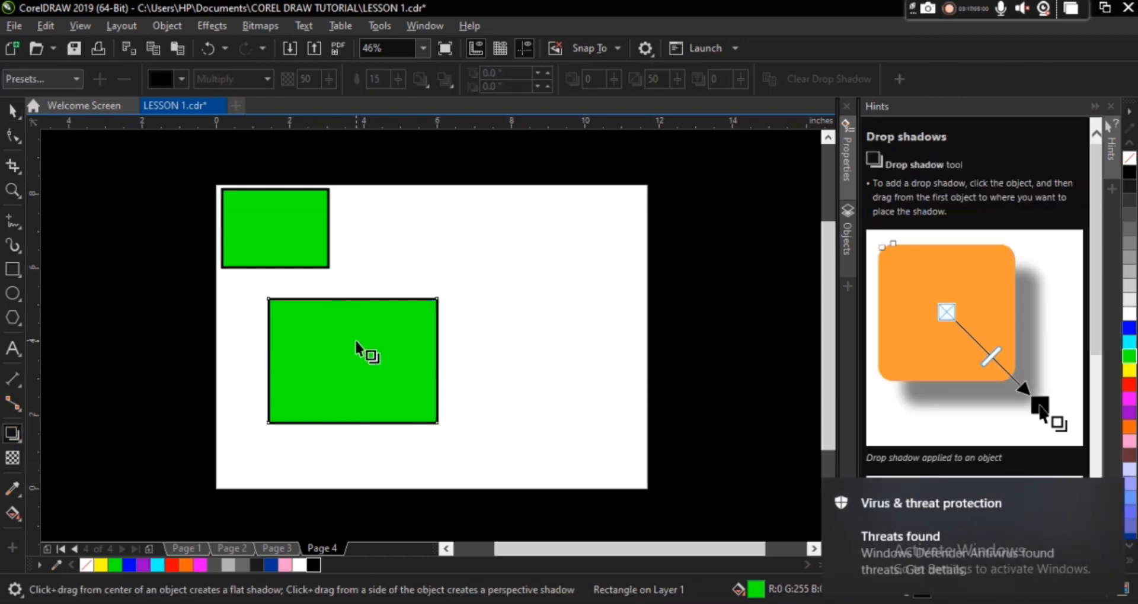
drag(352, 298, 353, 422)
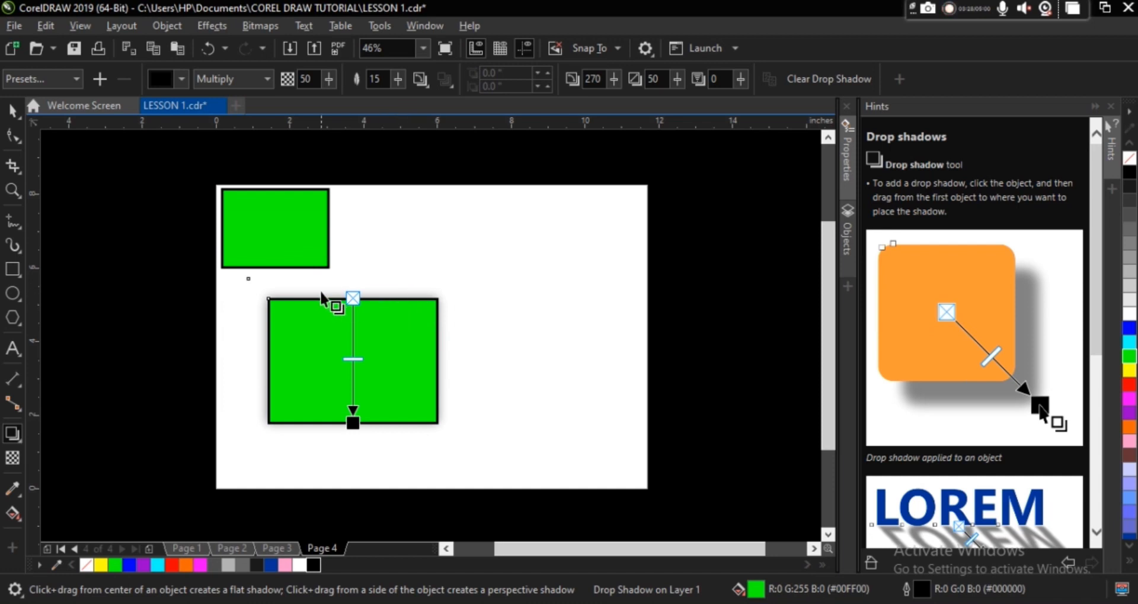
Raise the shadow's opacity to 92 and try perspective shadows cast diagonally from the larger rectangle's top, bottom and left edges
scroll(361, 293, down, 1)
scroll(360, 293, up, 4)
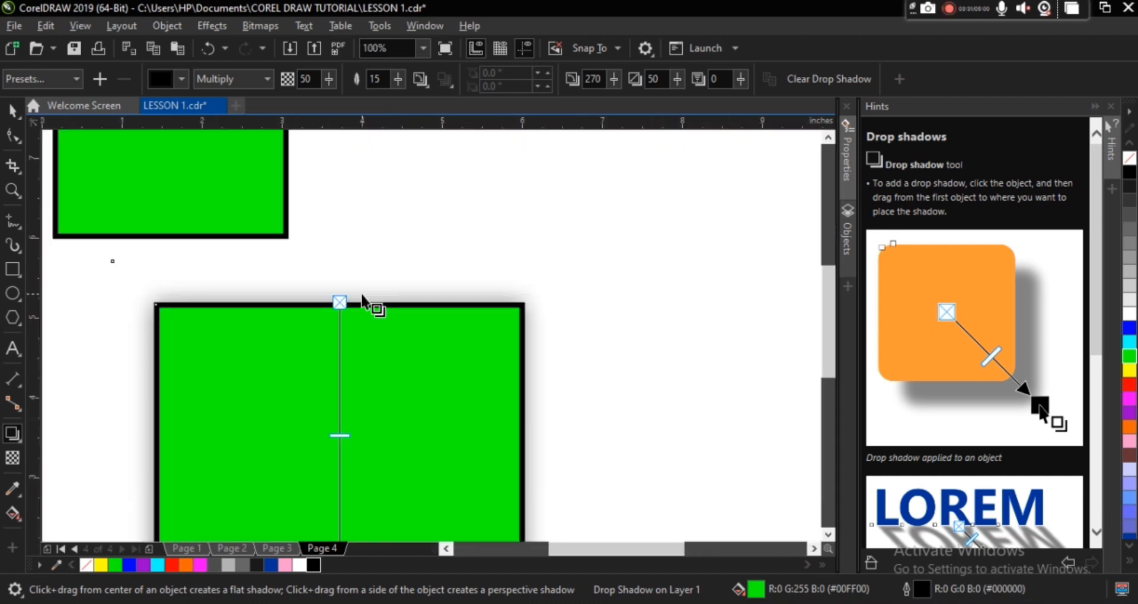
scroll(361, 304, up, 3)
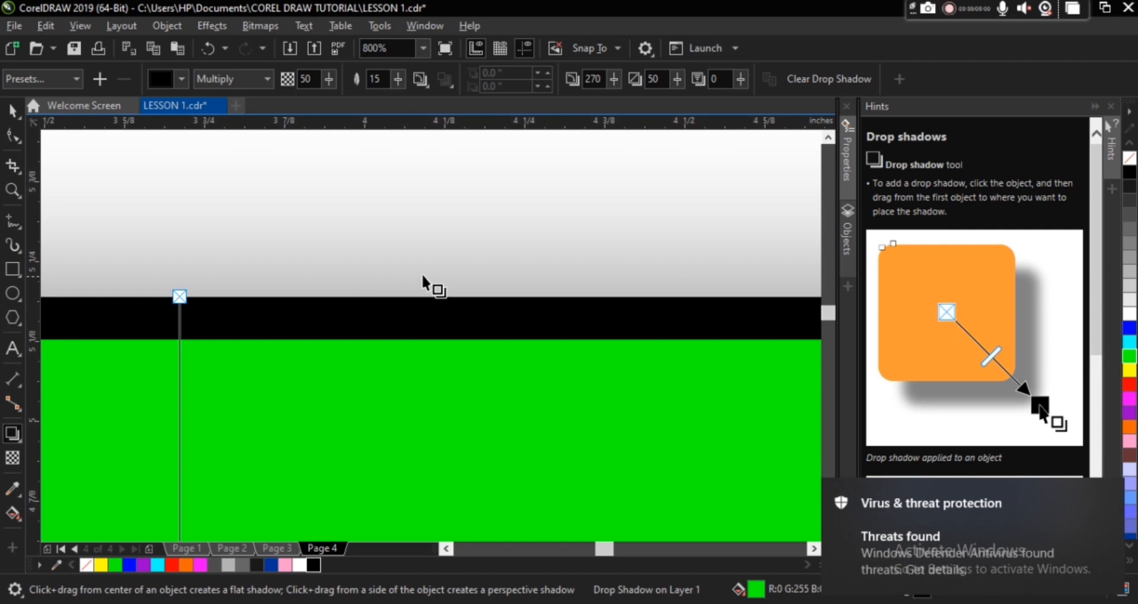
scroll(376, 276, down, 5)
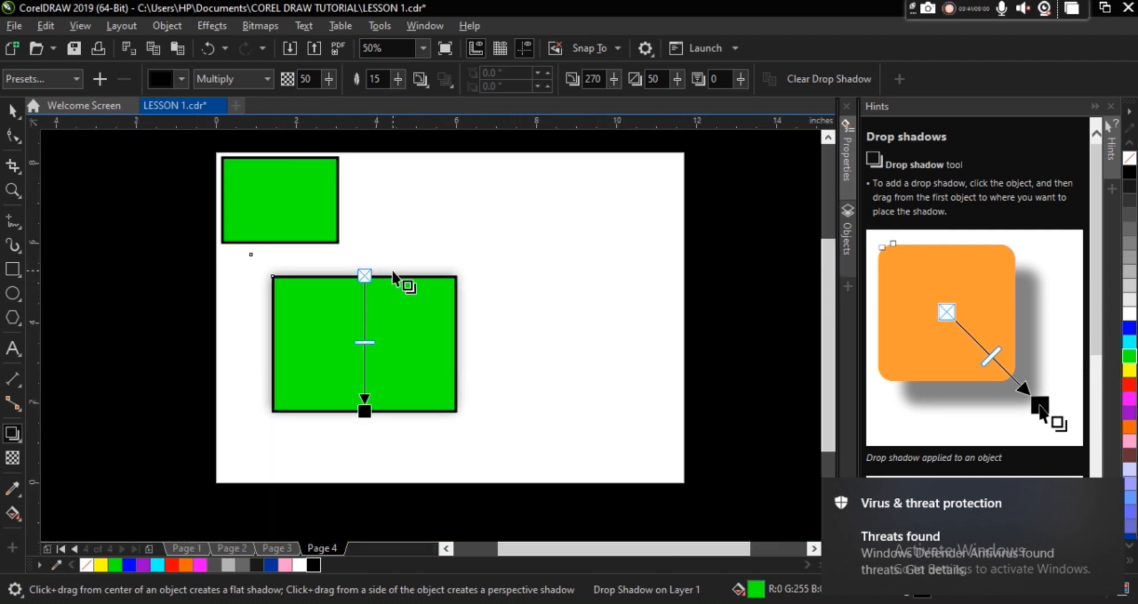
scroll(392, 273, up, 2)
scroll(373, 275, down, 1)
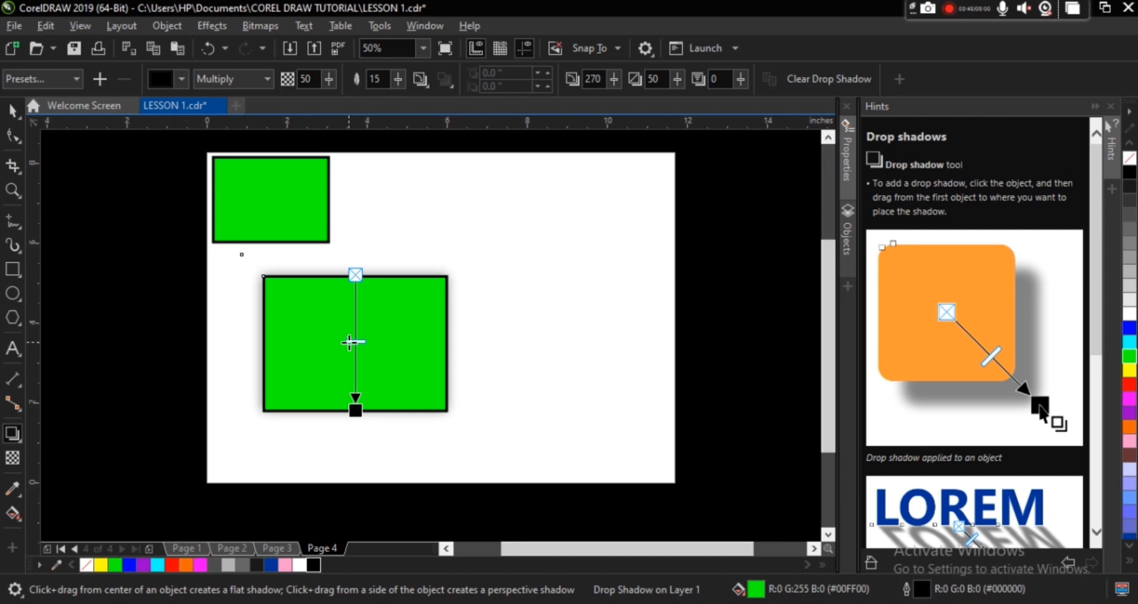
drag(350, 342, 447, 411)
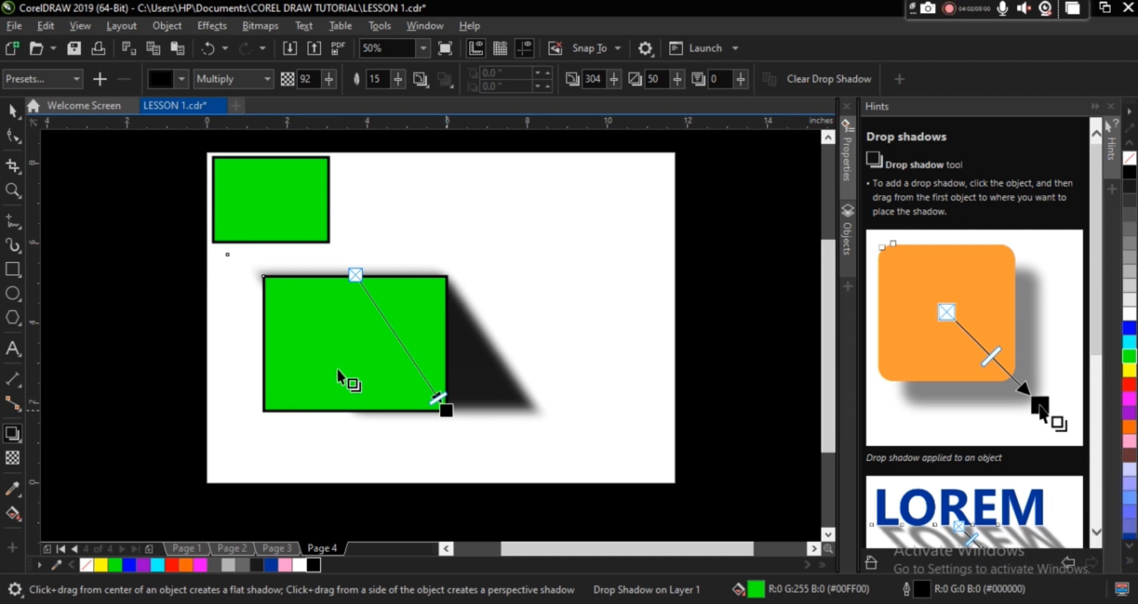
drag(325, 409, 263, 466)
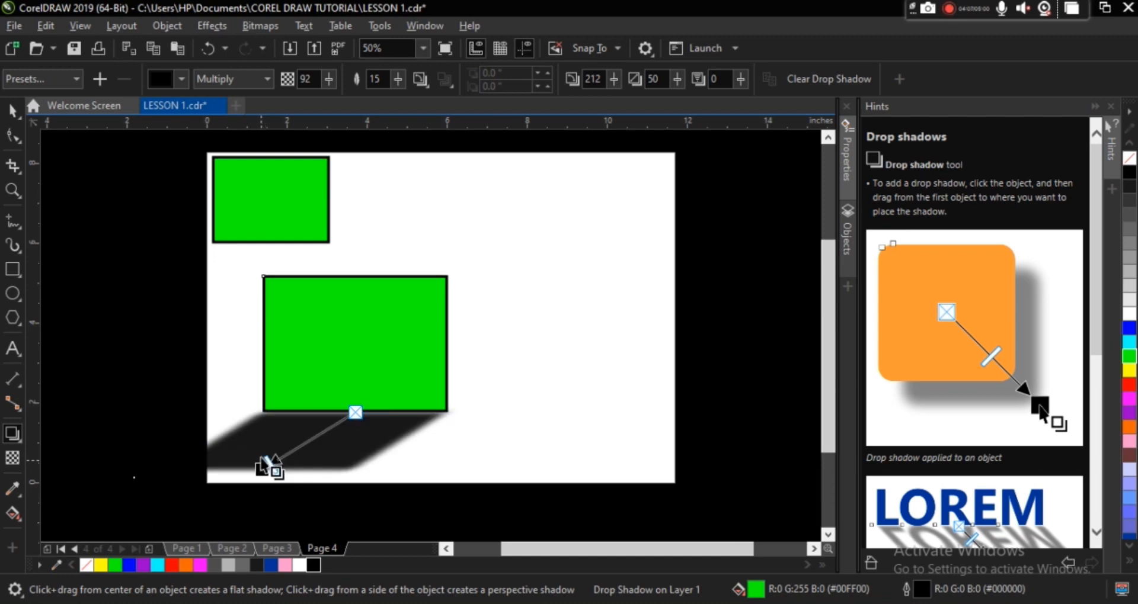
drag(263, 344, 481, 306)
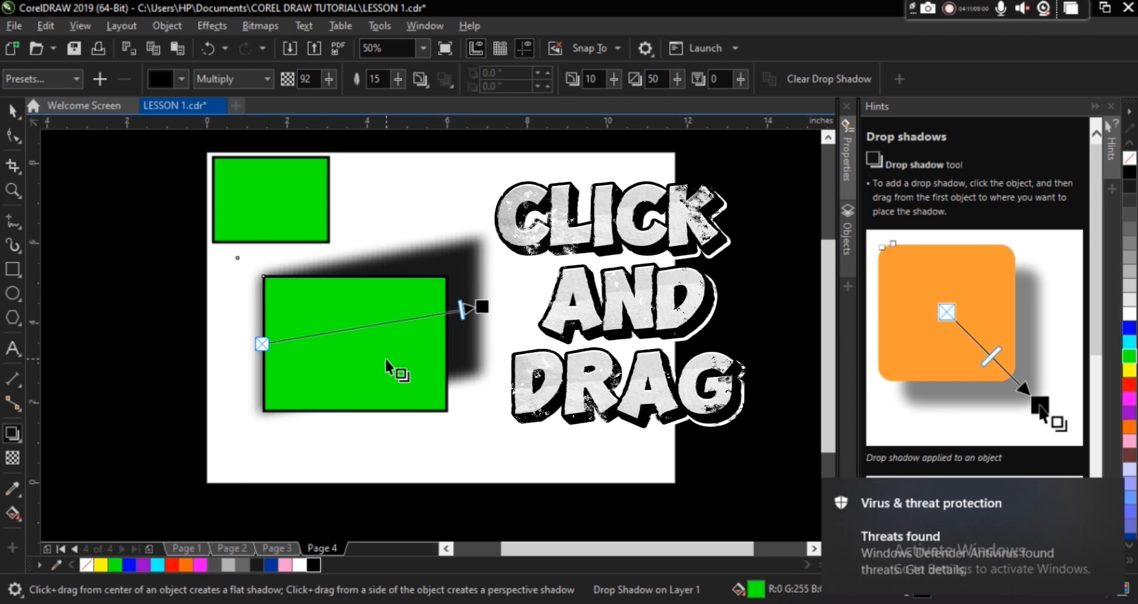
Recast it as a flat drop shadow from the rectangle's centre toward the upper left and lower its opacity to about 6
drag(355, 344, 355, 431)
drag(355, 345, 231, 287)
drag(294, 311, 348, 339)
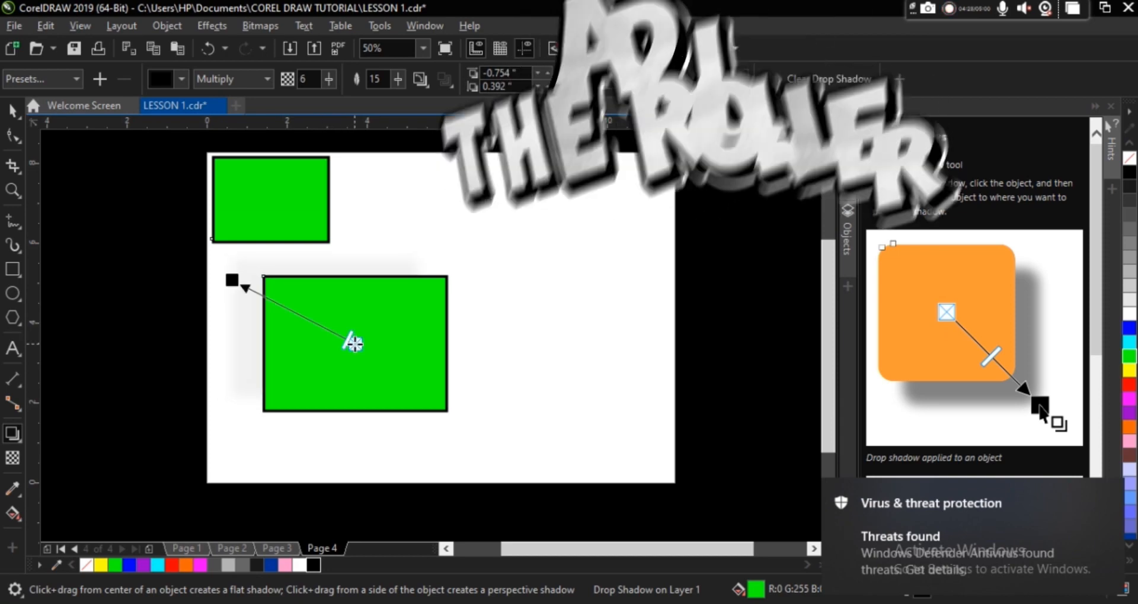
Offset the flat shadow toward the upper right by about 0.875 and 0.734 inches and raise its opacity to 100
drag(349, 341, 433, 251)
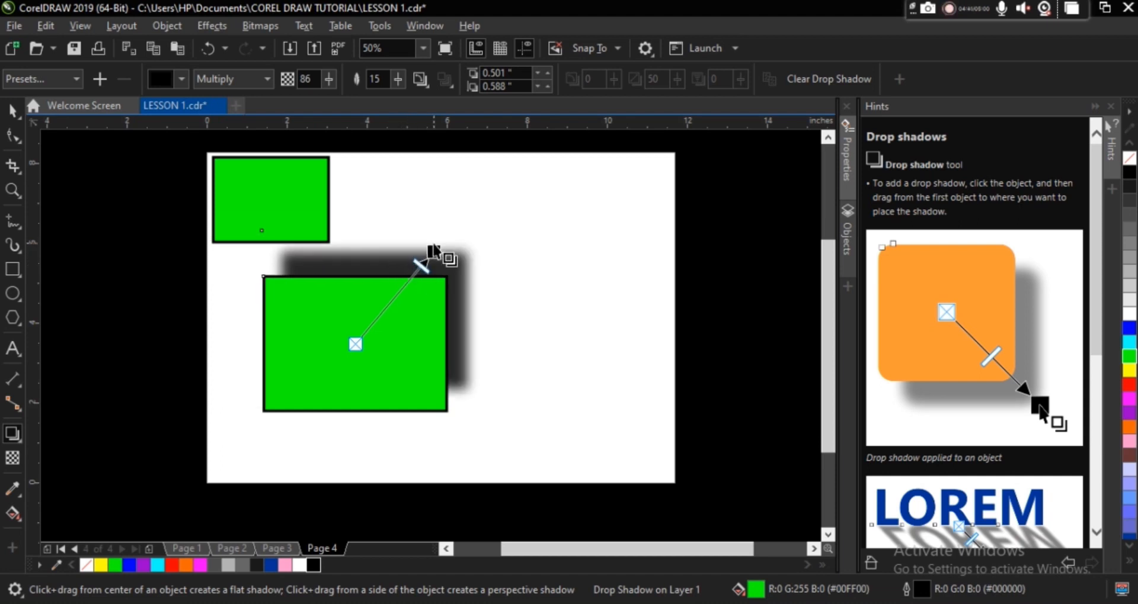
drag(433, 251, 471, 245)
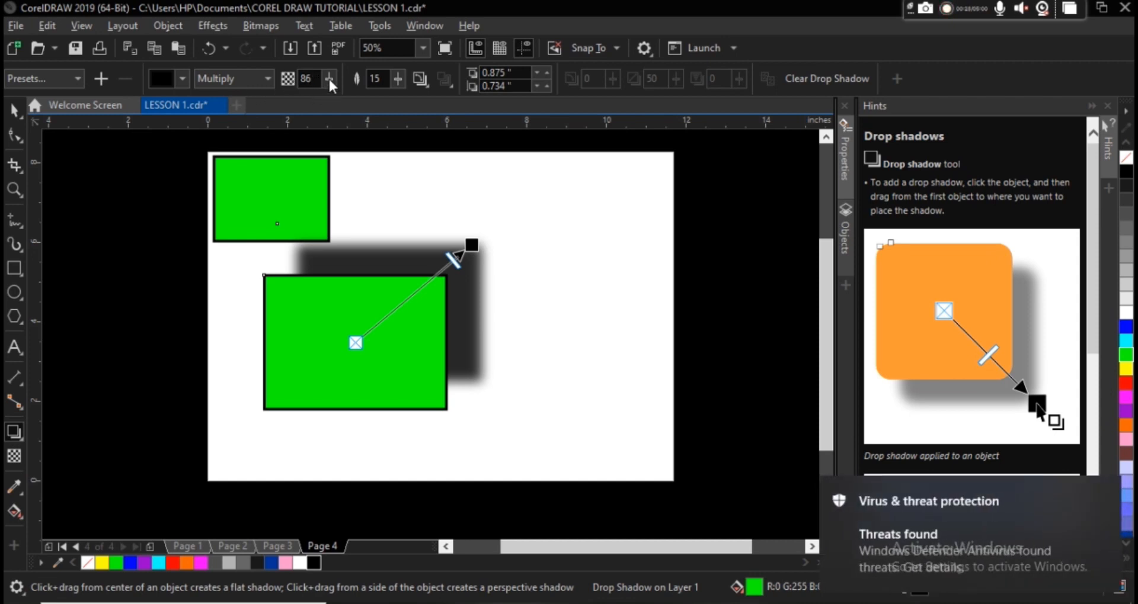
drag(452, 259, 403, 303)
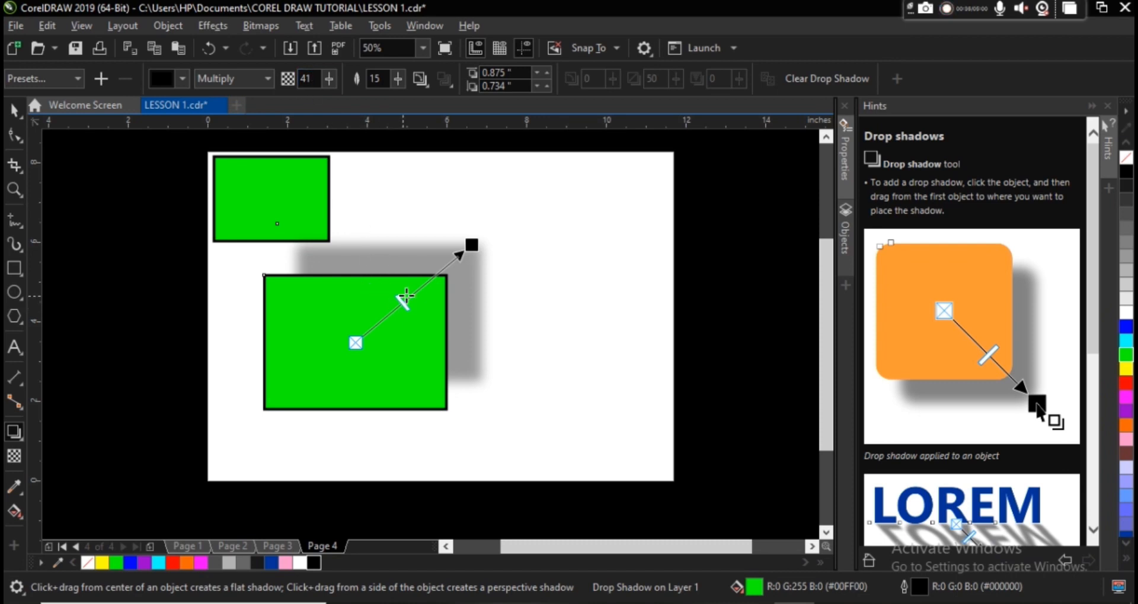
drag(399, 302, 471, 245)
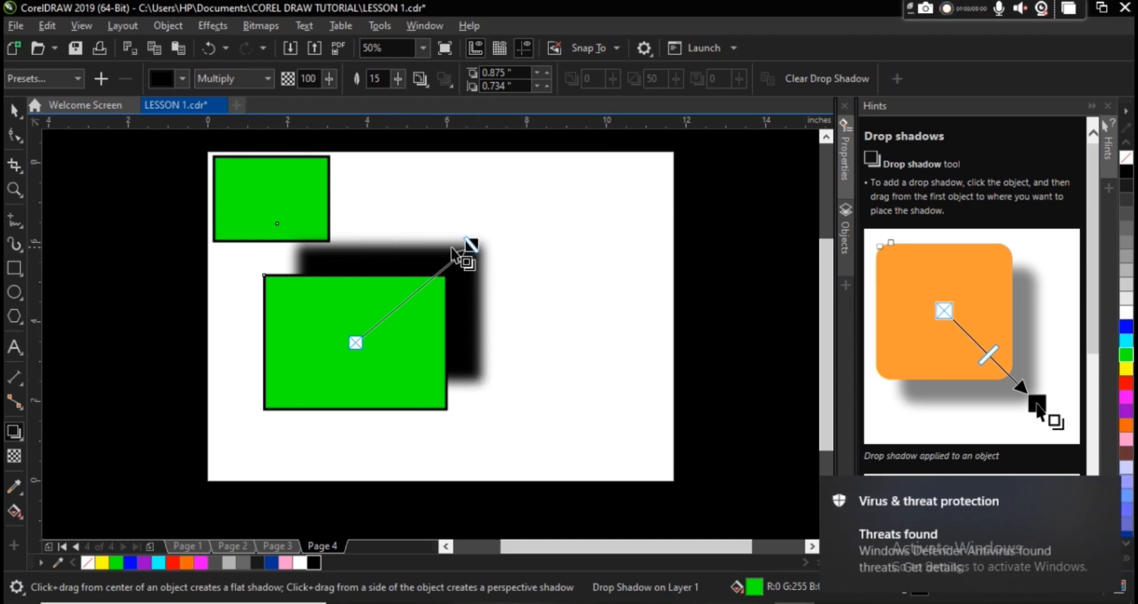
Try a feather of 100 on the drop shadow and reduce the feather to about 58
click(397, 78)
drag(394, 98, 432, 99)
click(399, 80)
drag(400, 105, 427, 105)
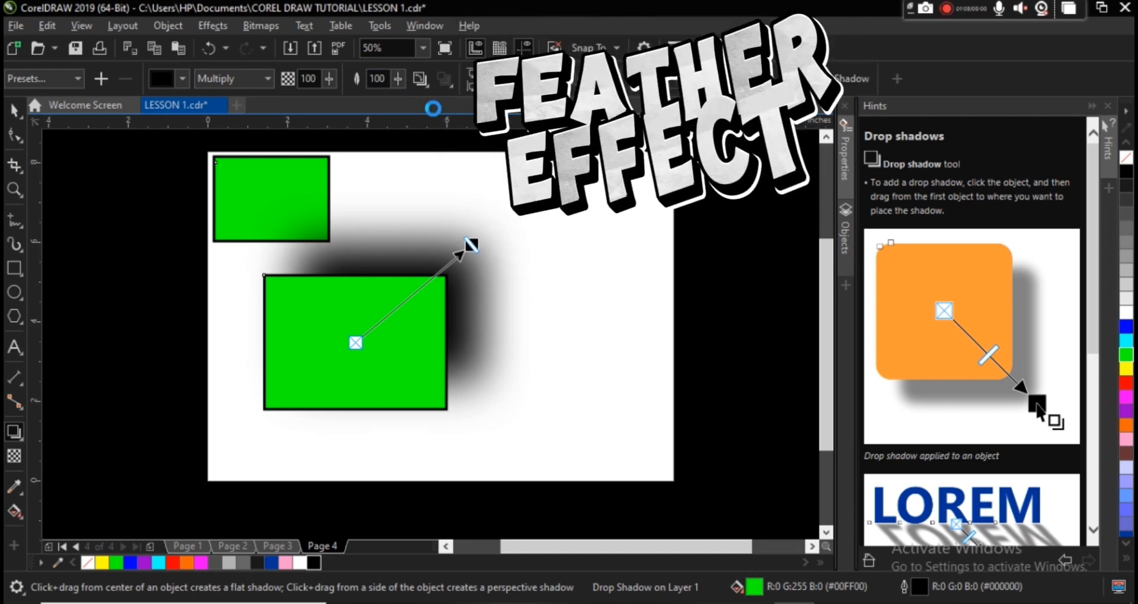
click(397, 78)
drag(396, 101, 364, 100)
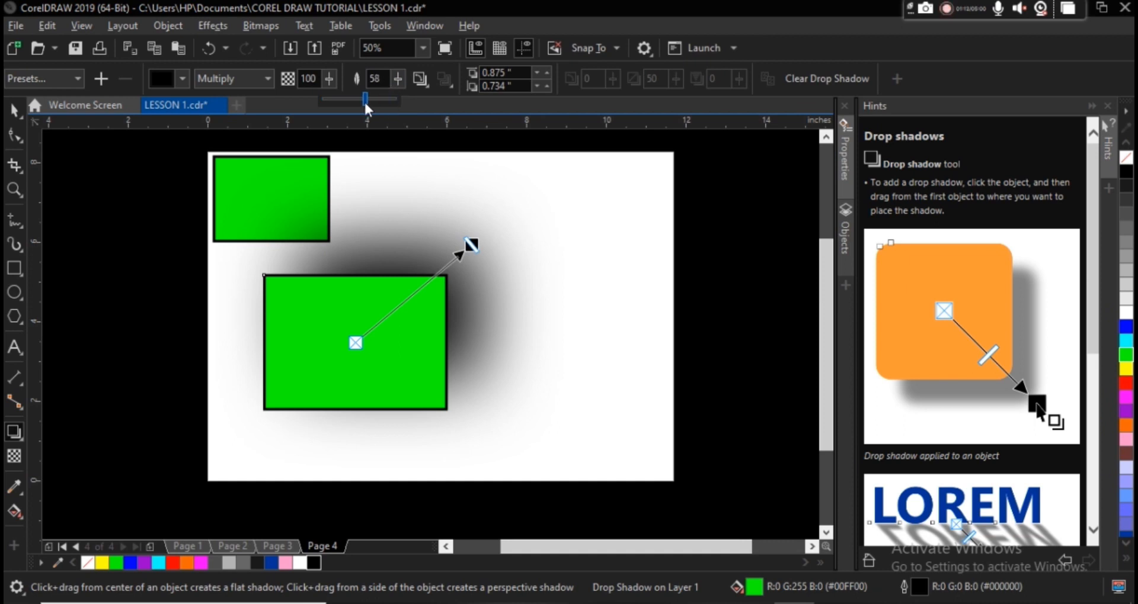
Try feather values of 17, 0 and 37 on the larger rectangle's drop shadow
click(397, 83)
click(400, 101)
drag(400, 101, 373, 101)
click(399, 80)
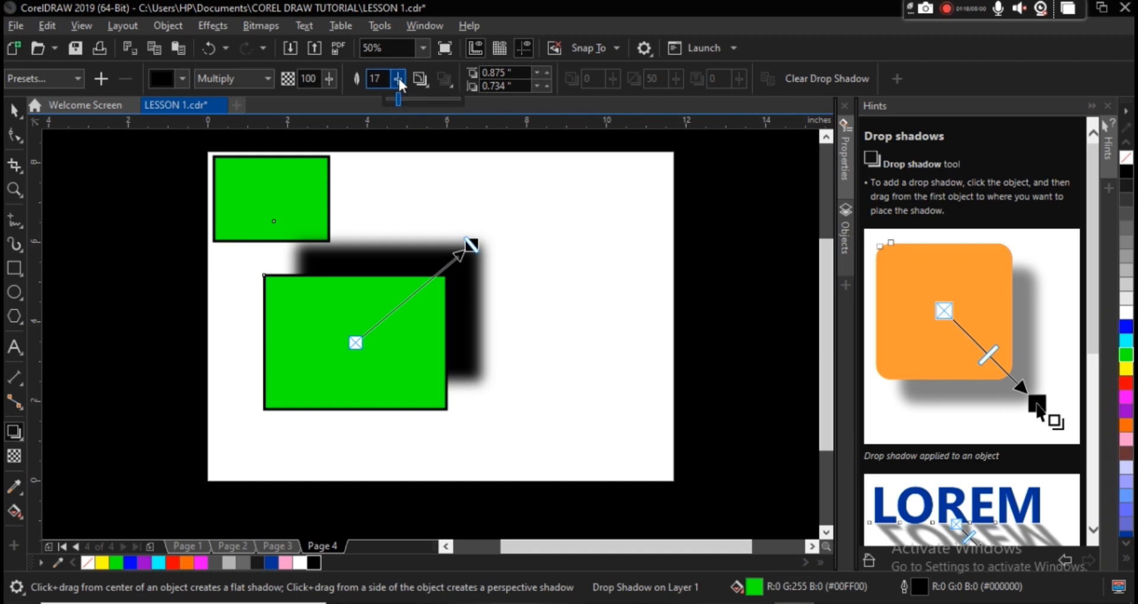
drag(396, 98, 381, 99)
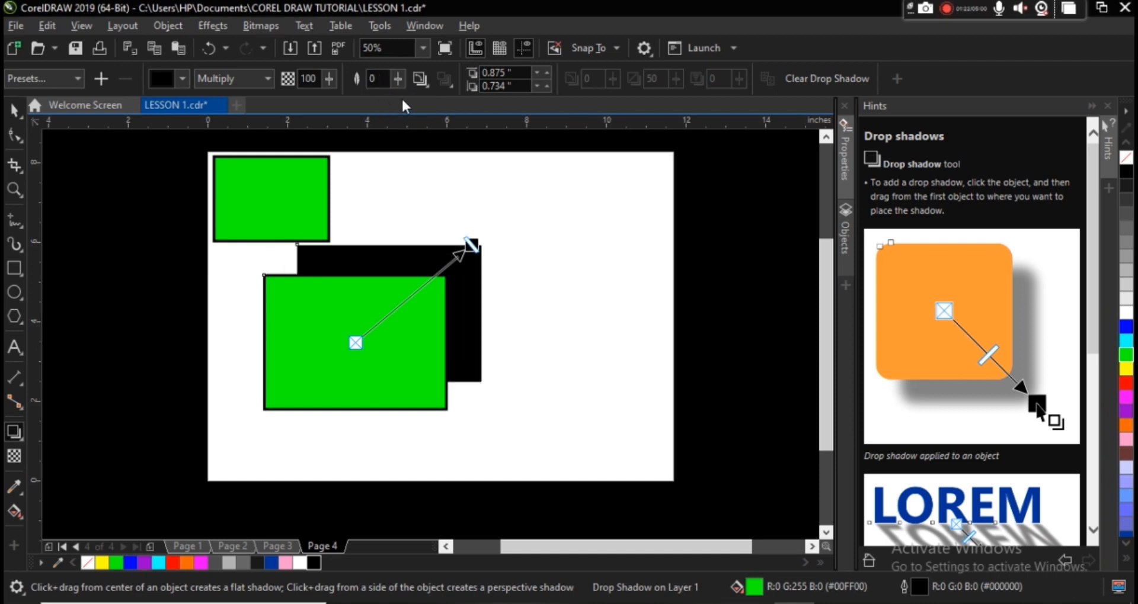
click(400, 80)
drag(382, 99, 425, 97)
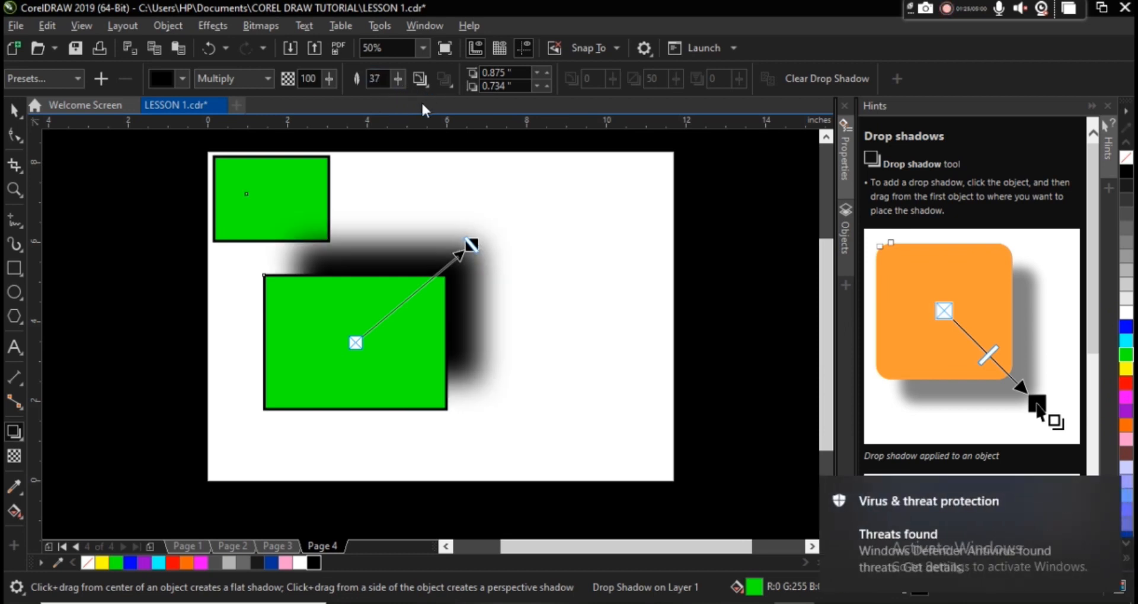
Reduce the drop shadow's feather to 17 and further down to 12
click(397, 80)
drag(397, 99, 393, 100)
click(397, 80)
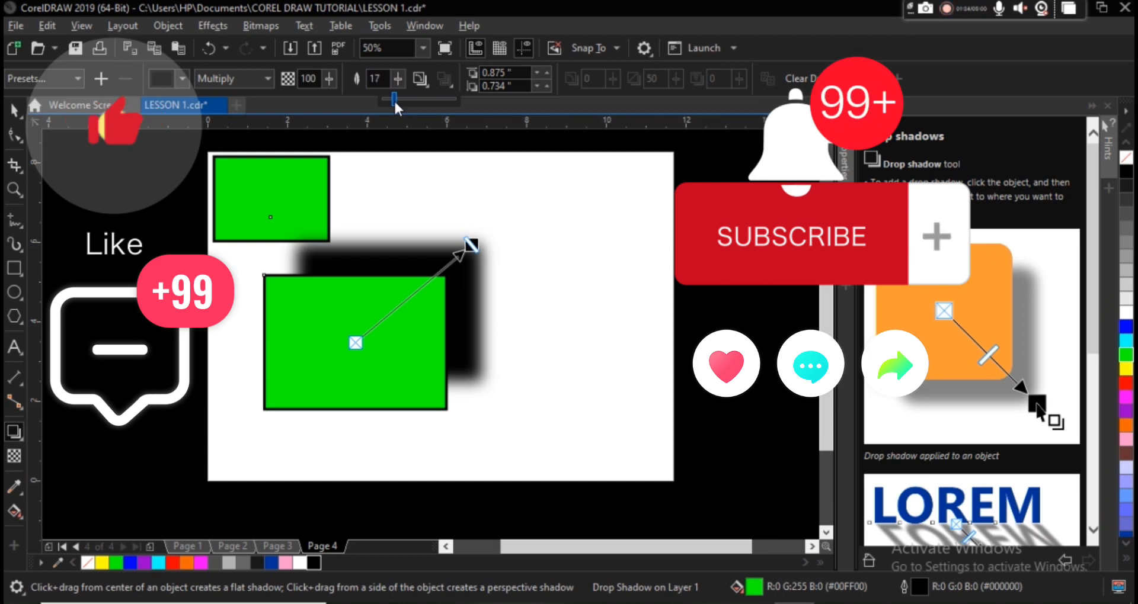
drag(392, 101, 389, 102)
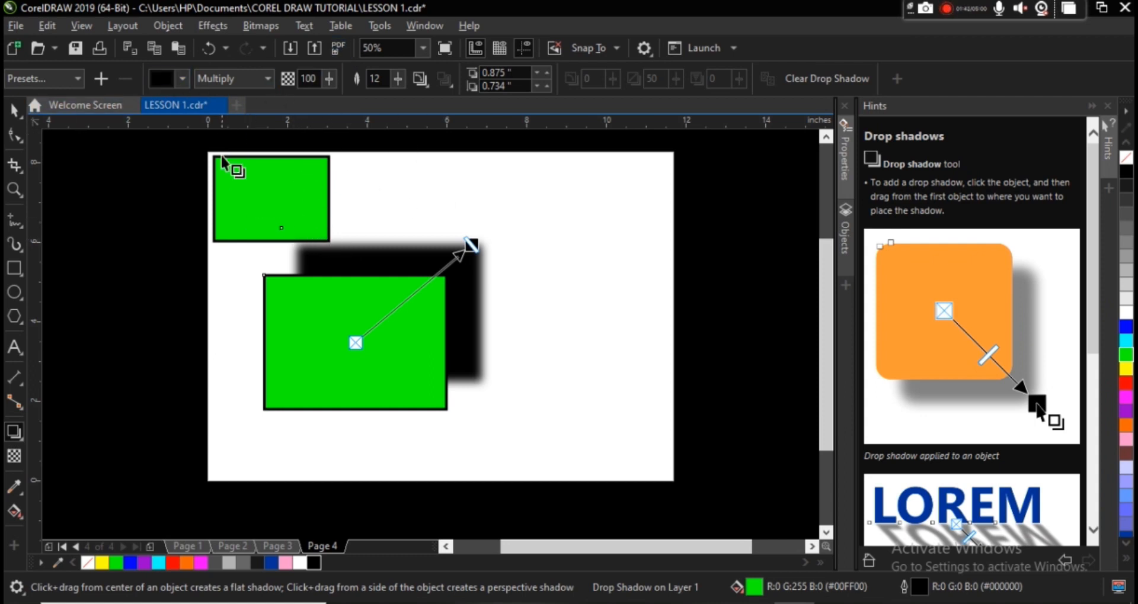
Try red, dark red, olive and green as the drop shadow's colour
click(184, 77)
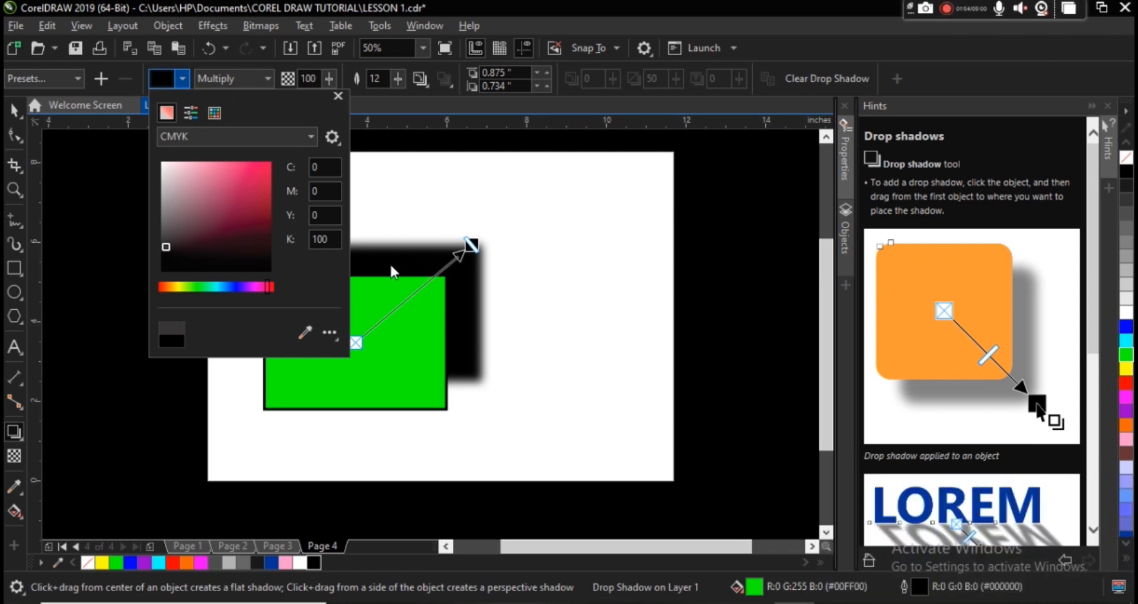
click(266, 192)
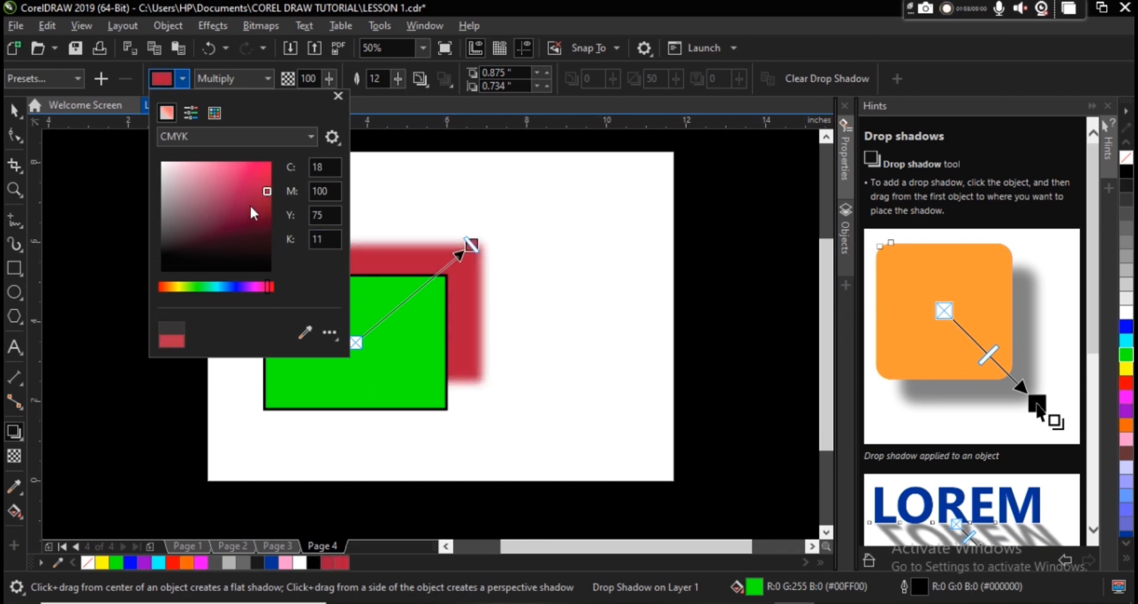
click(239, 218)
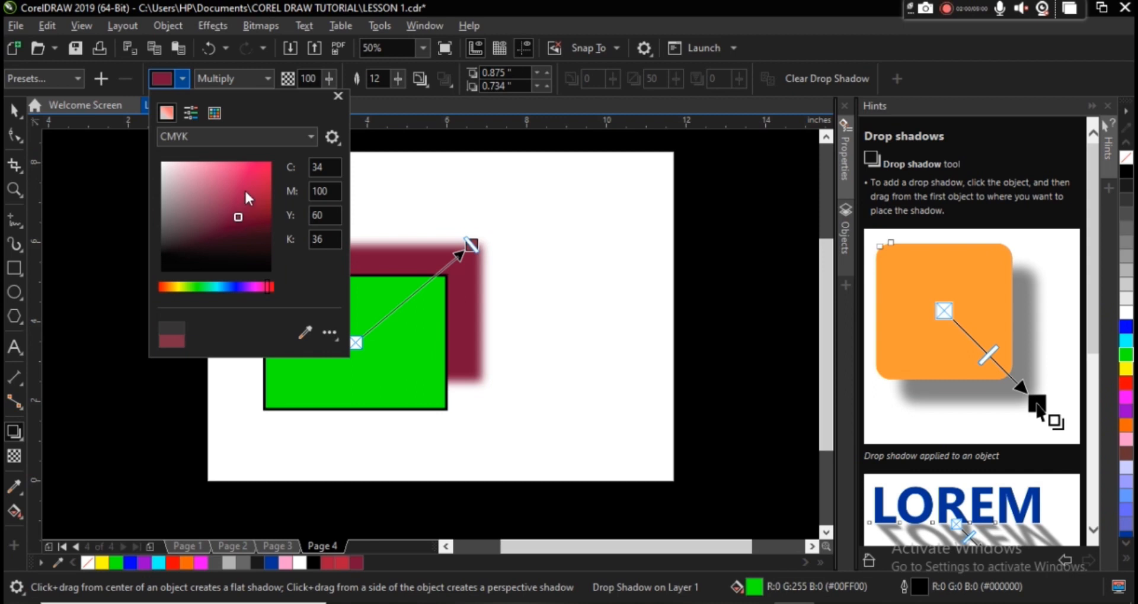
click(247, 187)
click(179, 288)
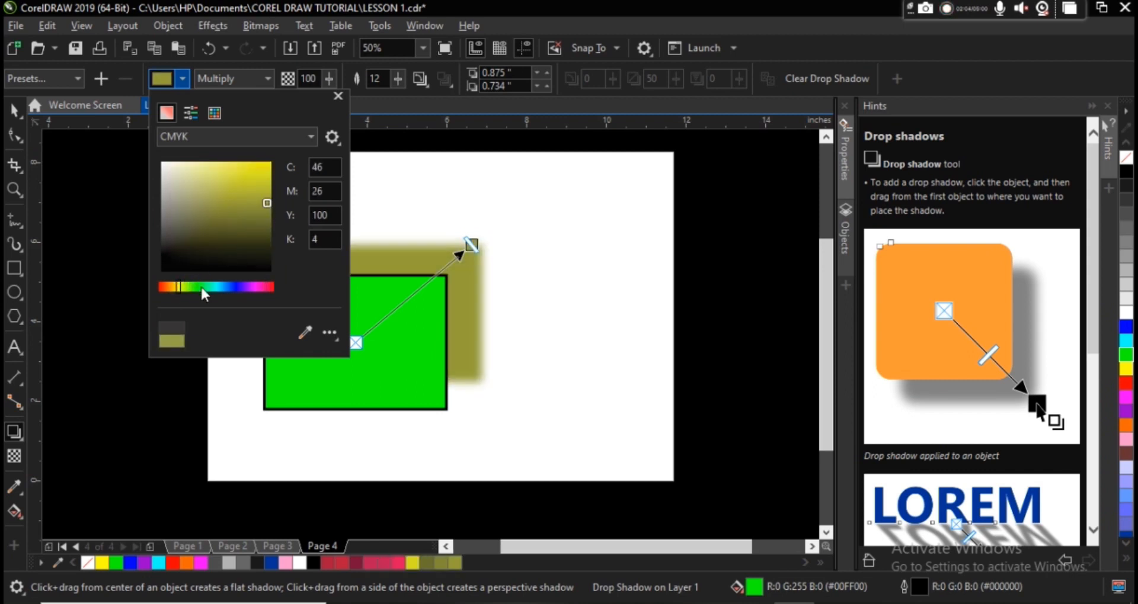
click(200, 287)
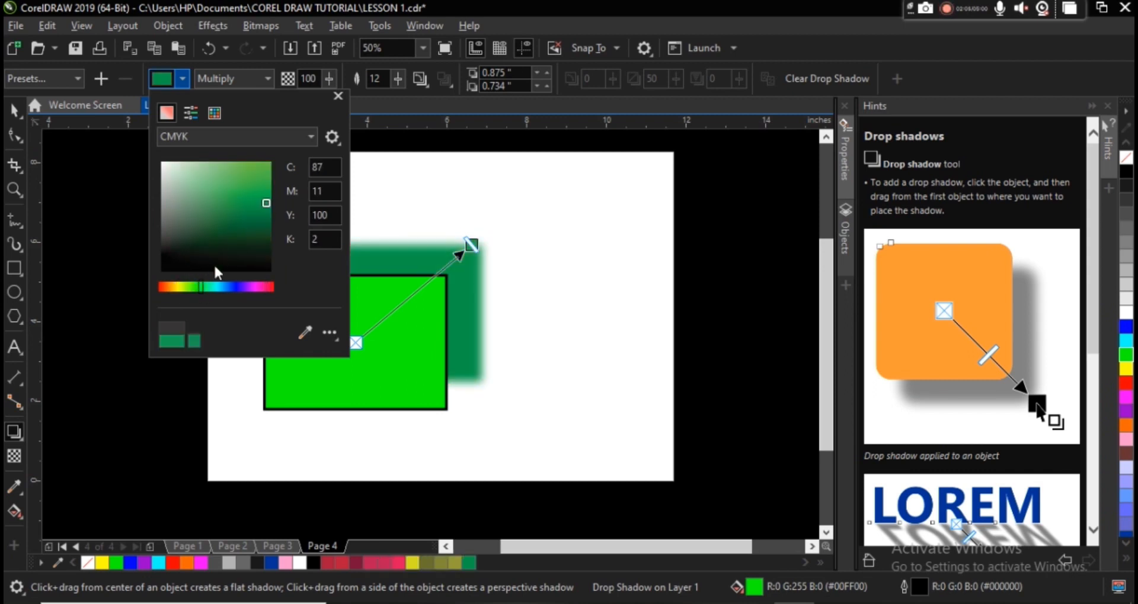
Colour the drop shadow golden yellow with CMYK values 2, 9, 100, 0
click(176, 287)
click(244, 211)
drag(243, 211, 276, 159)
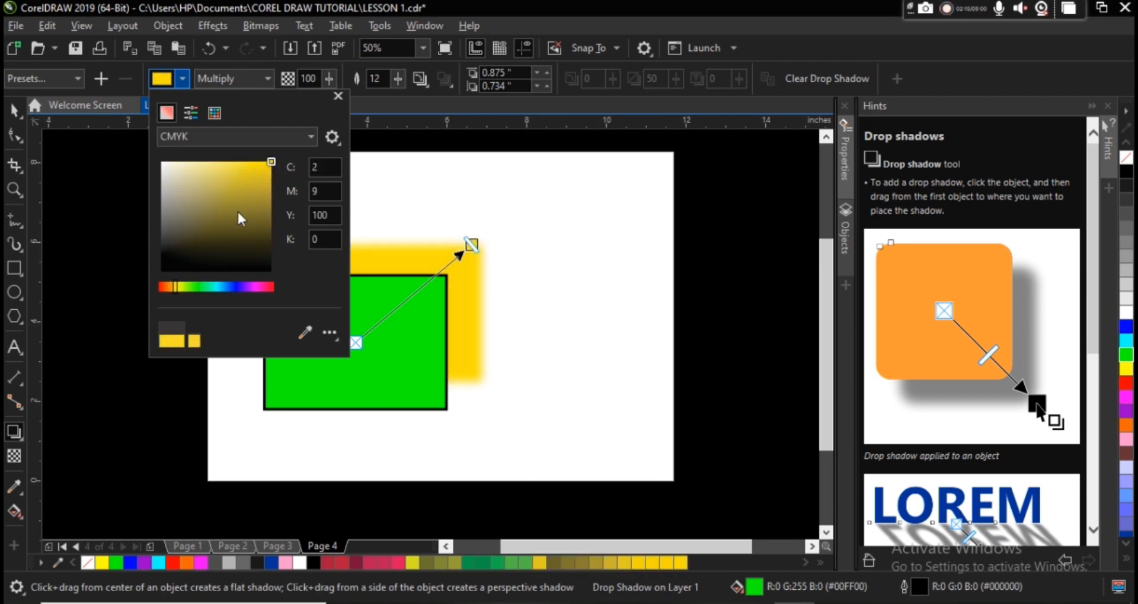
click(319, 171)
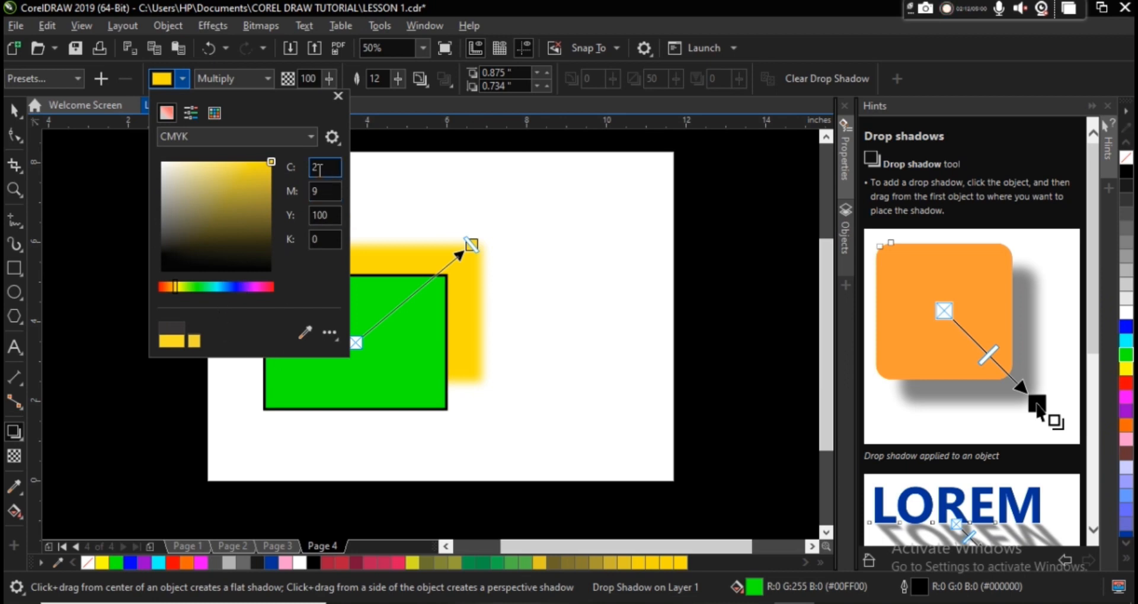
click(379, 167)
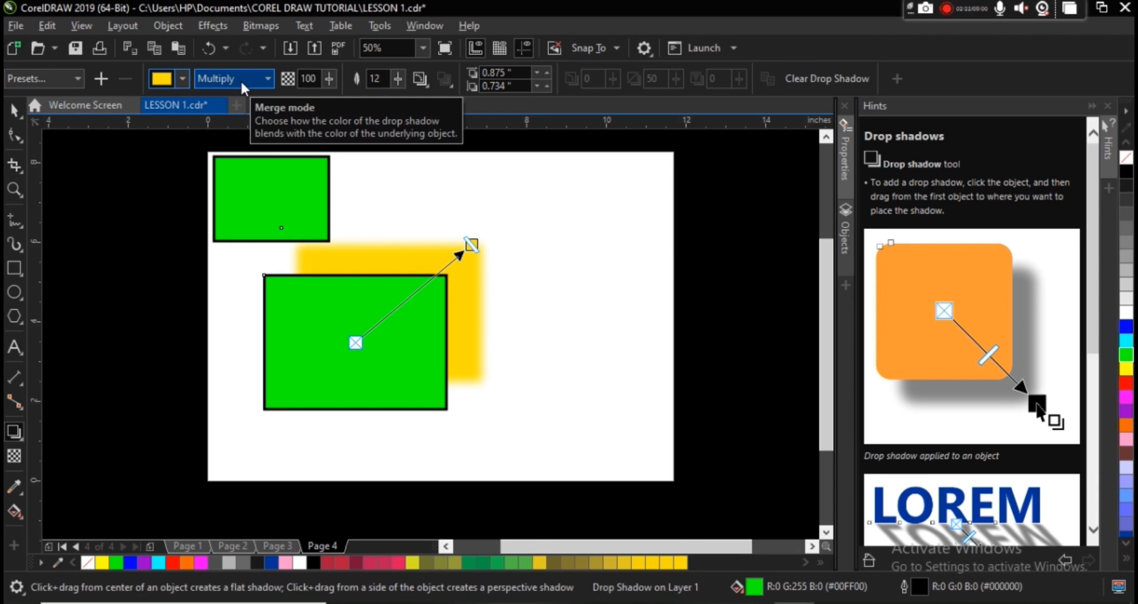
Move the larger rectangle together with its shadow about 2.2 inches to the right on the page
click(17, 109)
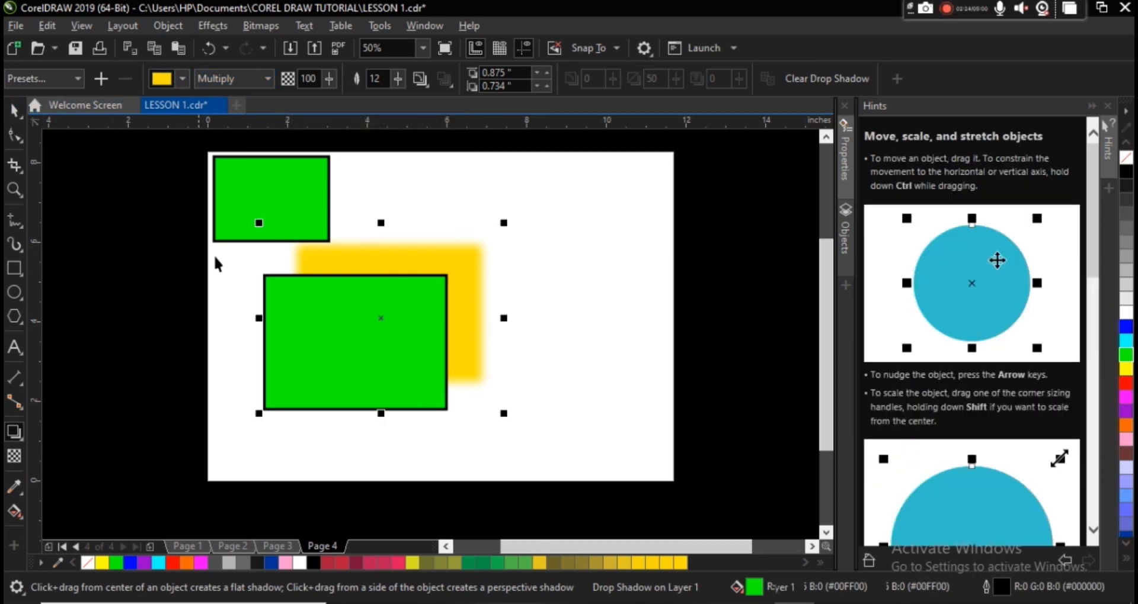
drag(330, 330, 425, 340)
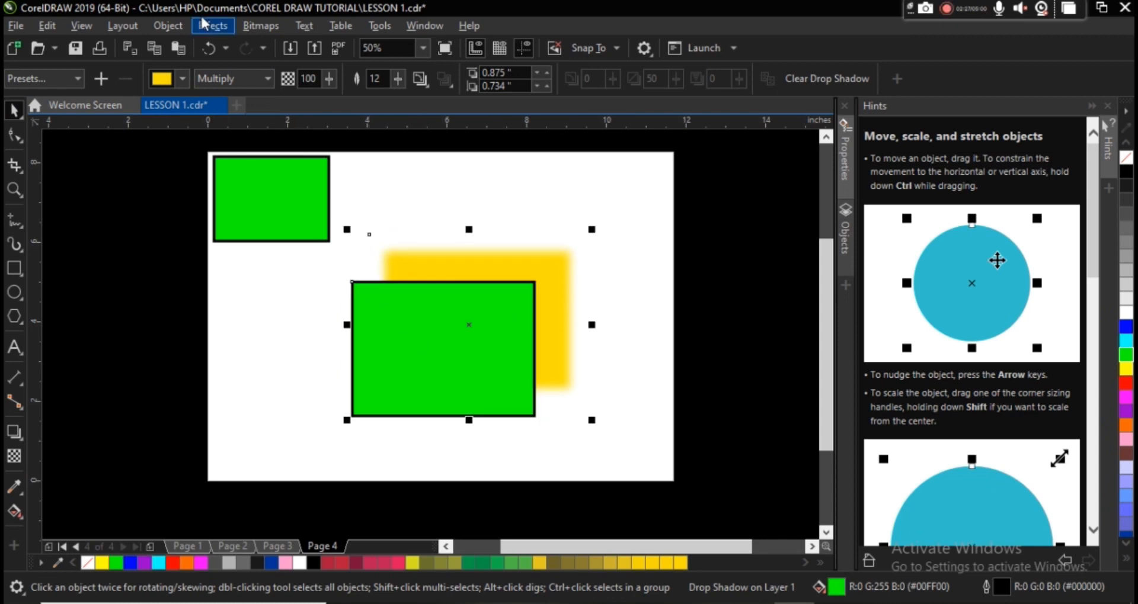
Try the Normal, Add, Subtract and Difference merge modes on the yellow drop shadow
click(241, 79)
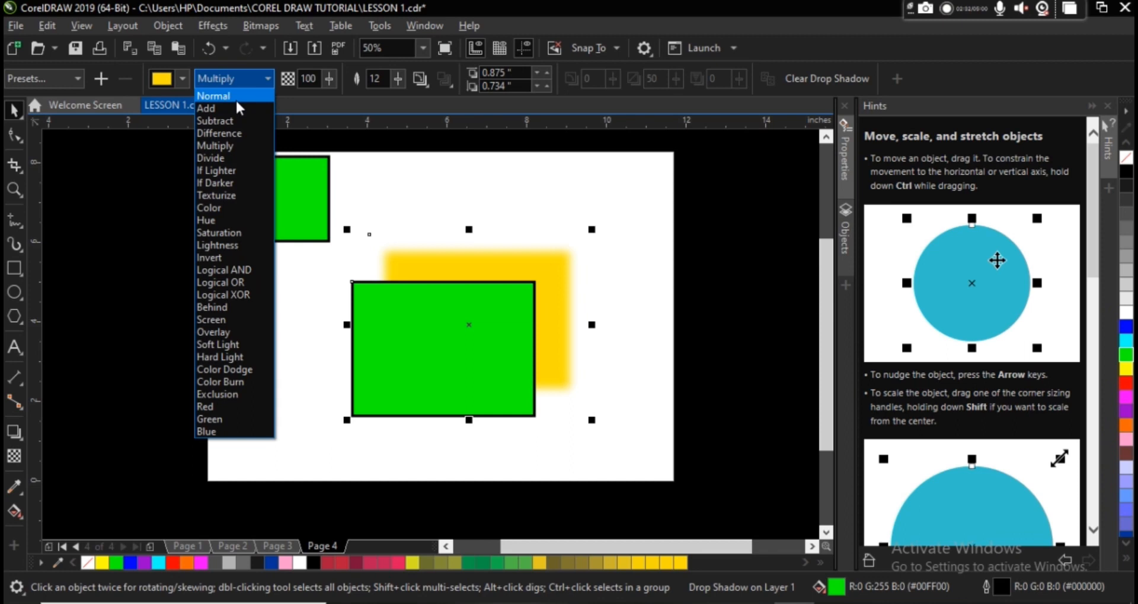
click(235, 98)
click(243, 76)
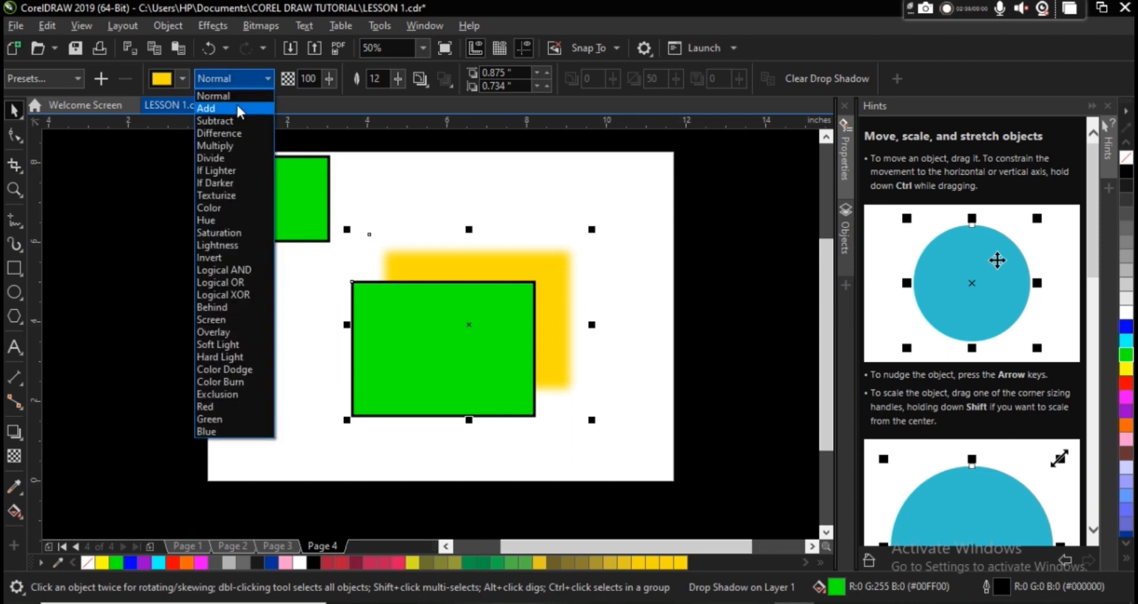
click(240, 108)
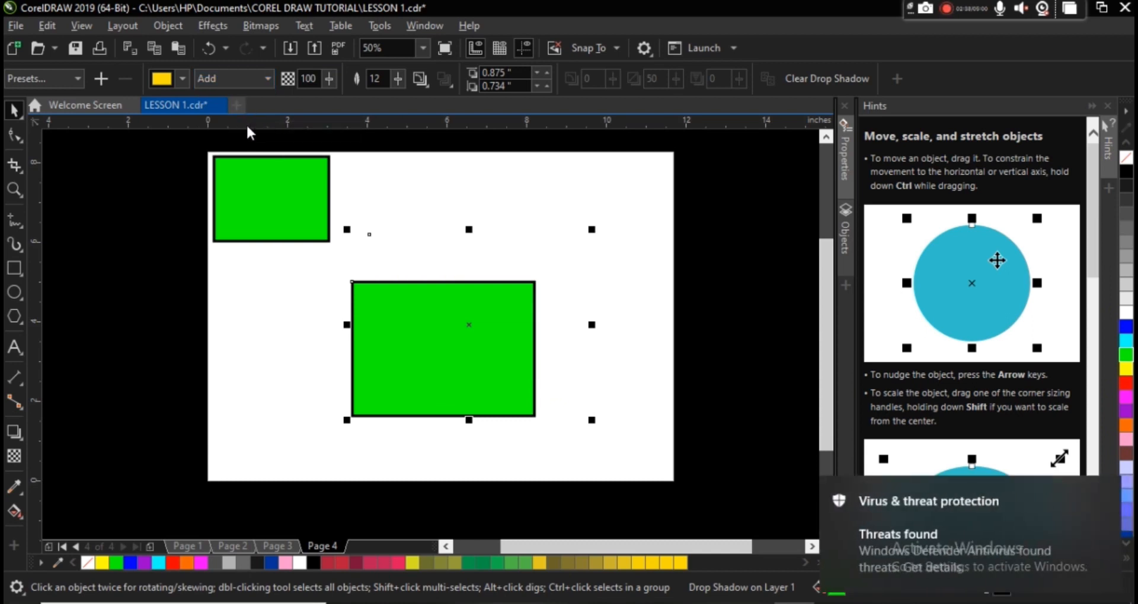
click(260, 82)
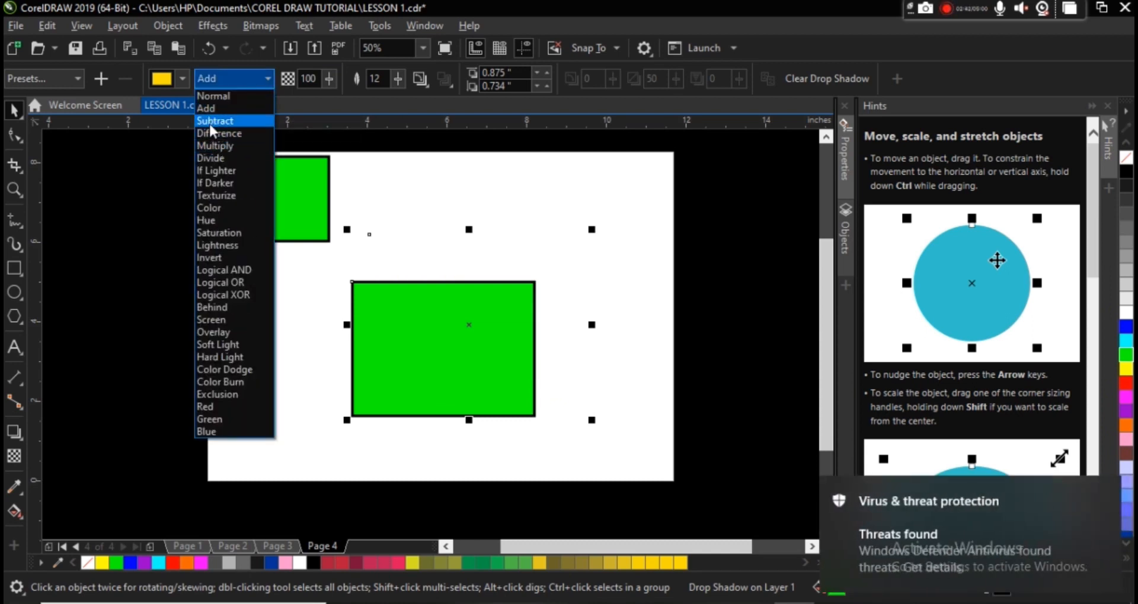
click(209, 122)
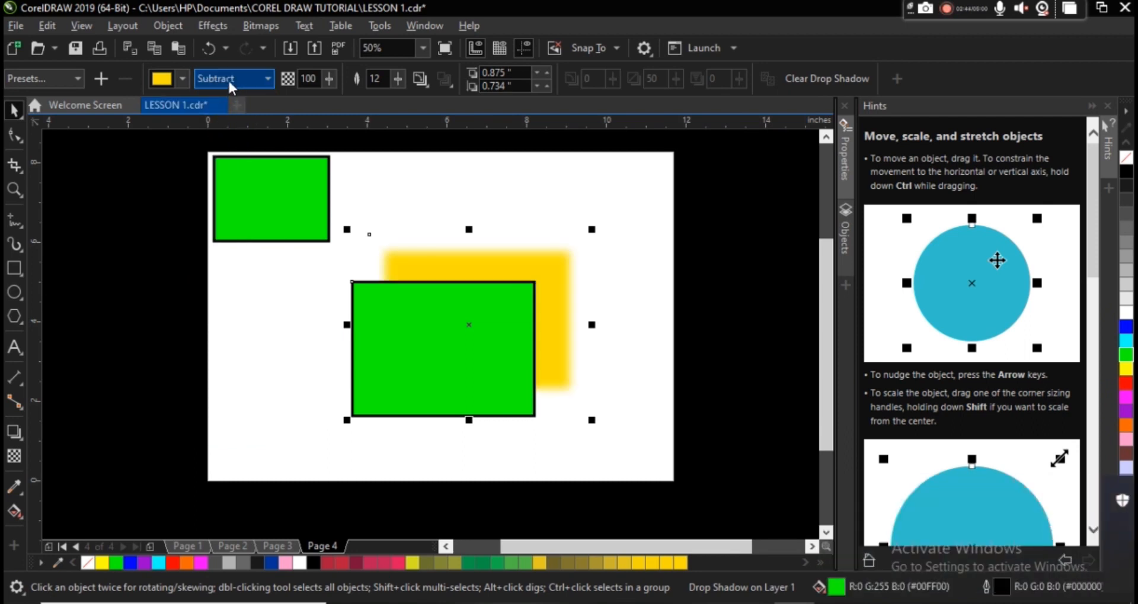
click(228, 78)
click(215, 134)
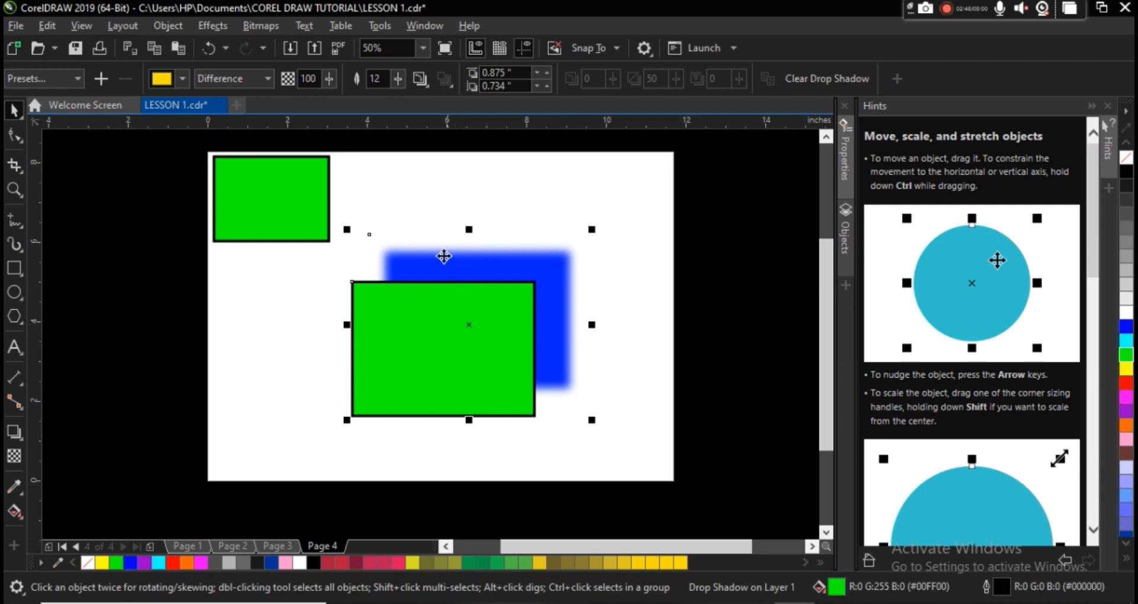
Try the Divide, If Lighter, Texturize and Logical XOR merge modes on the drop shadow
click(264, 77)
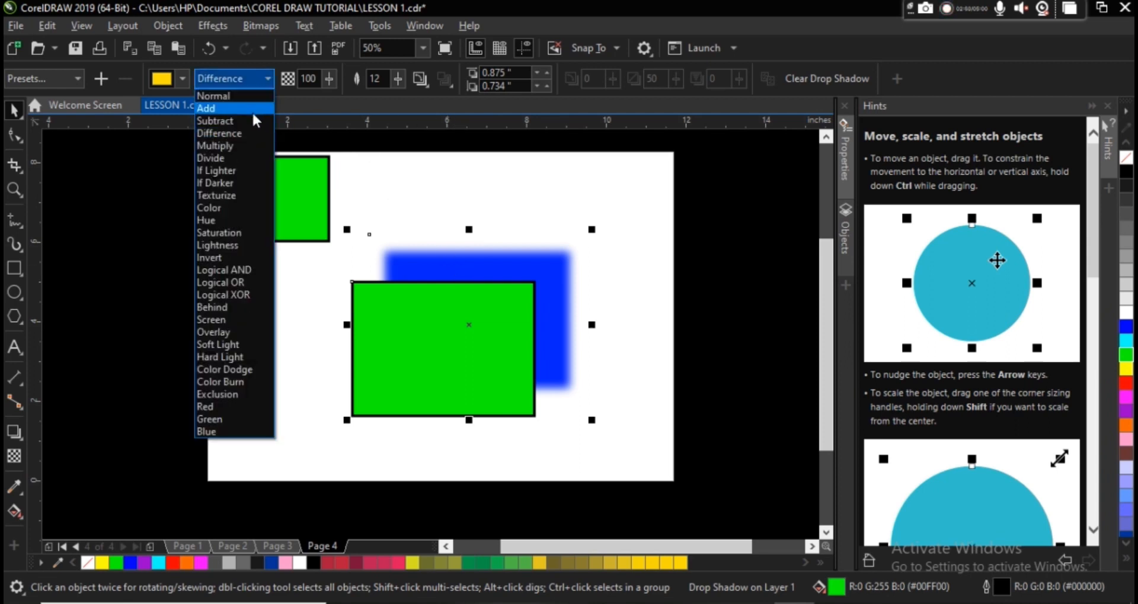
click(243, 158)
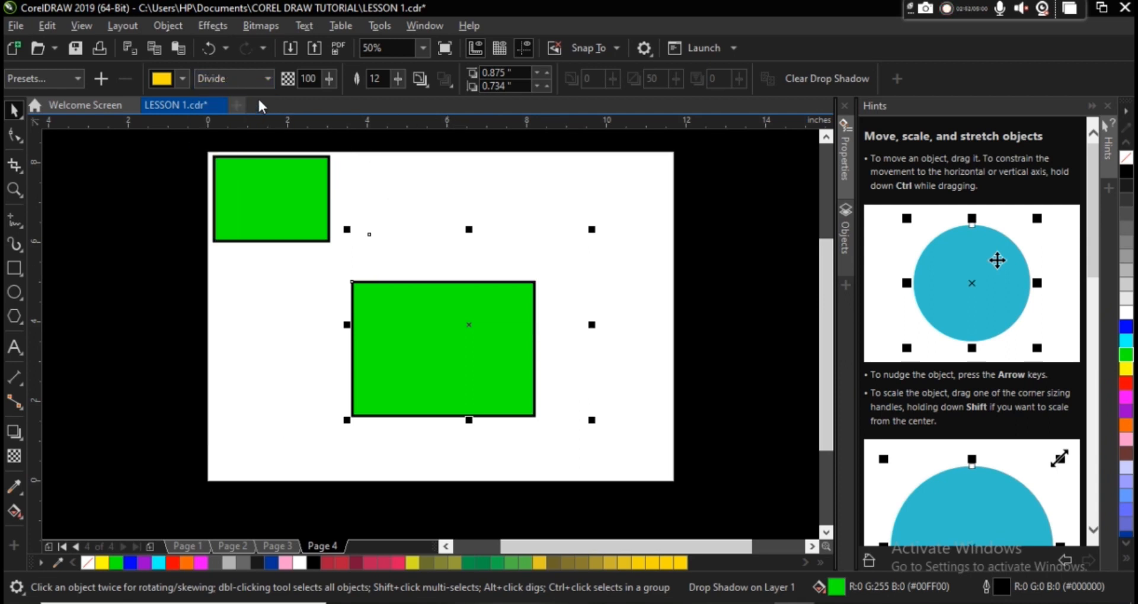
click(259, 81)
click(235, 170)
click(245, 78)
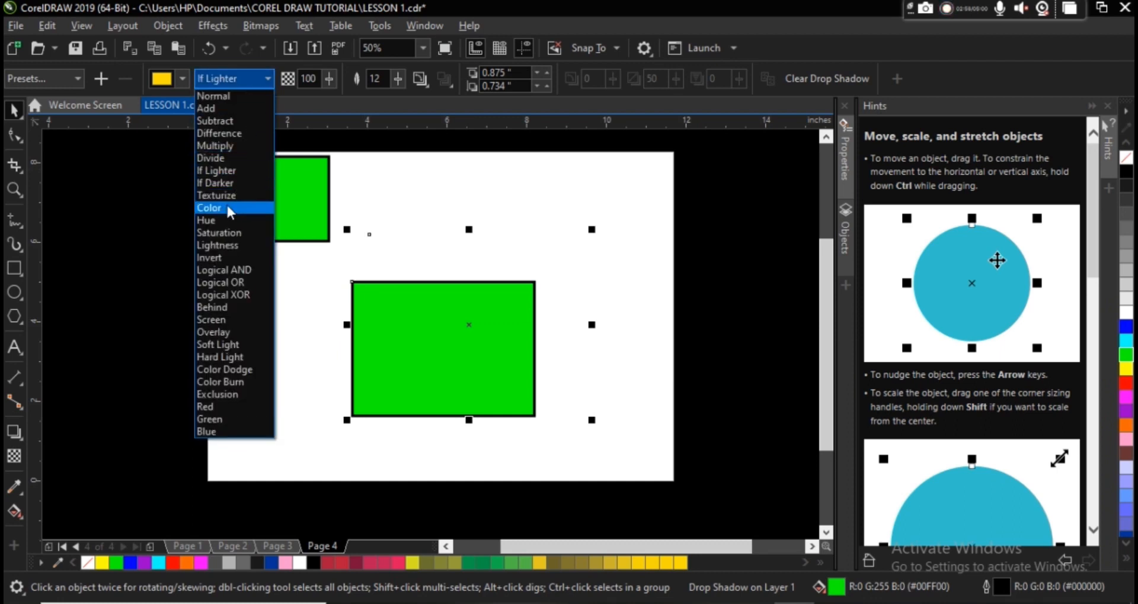
click(226, 195)
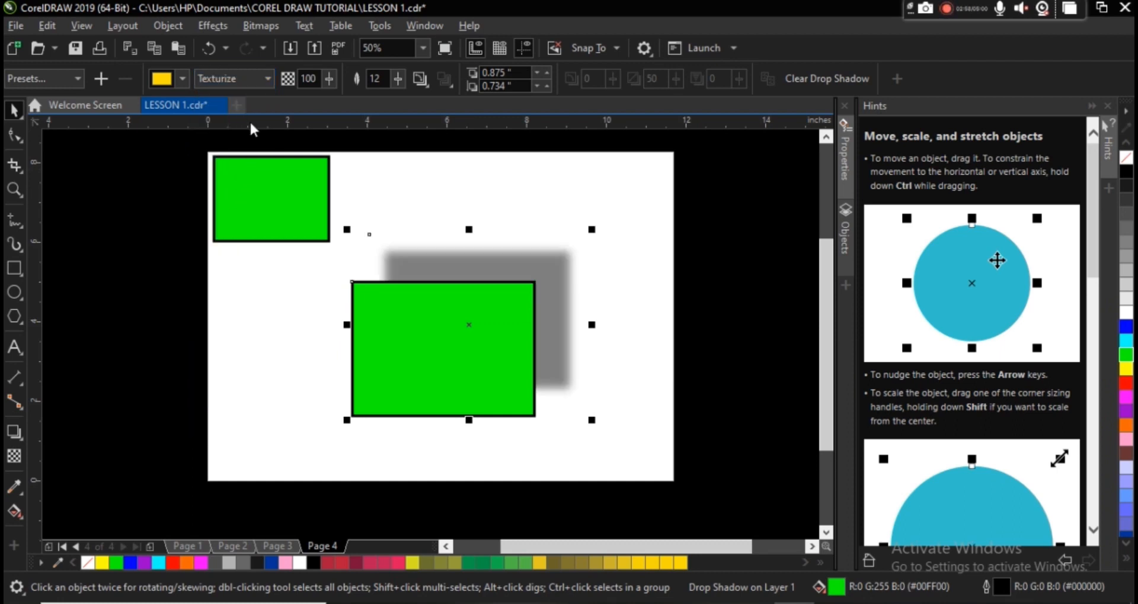
click(247, 77)
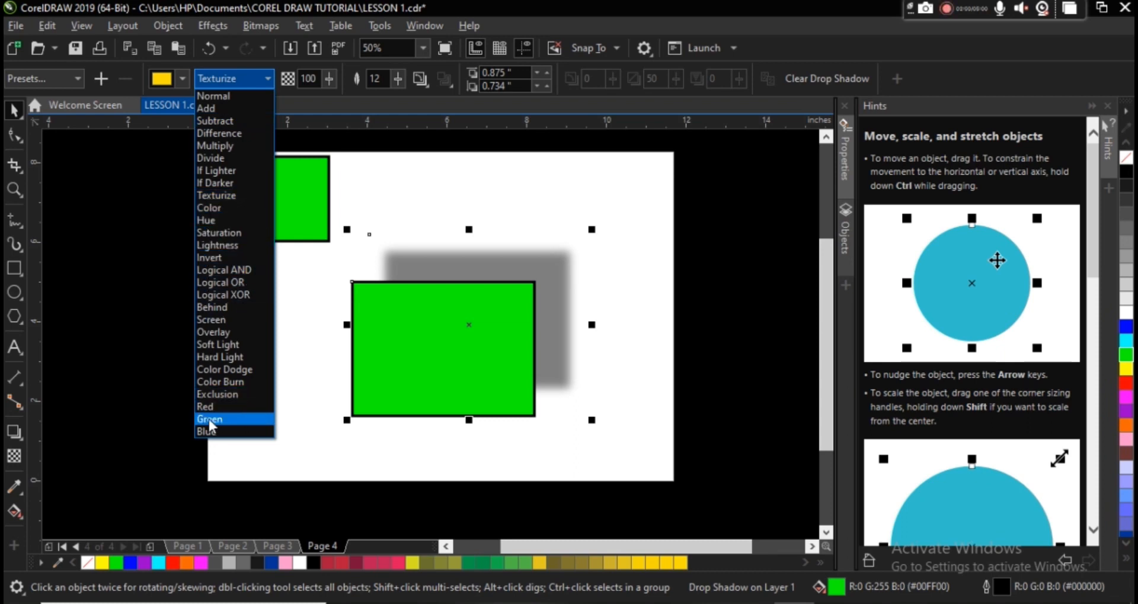
click(217, 294)
Try the Logical AND, Hard Light, Color Burn and Soft Light merge modes on the drop shadow
click(261, 82)
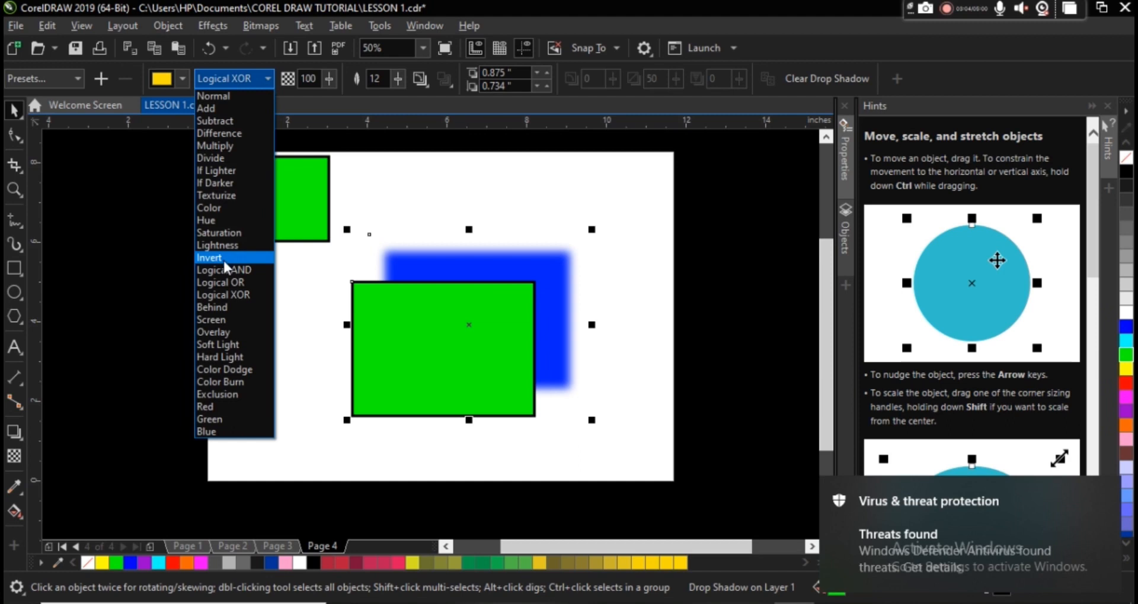
click(217, 272)
click(254, 82)
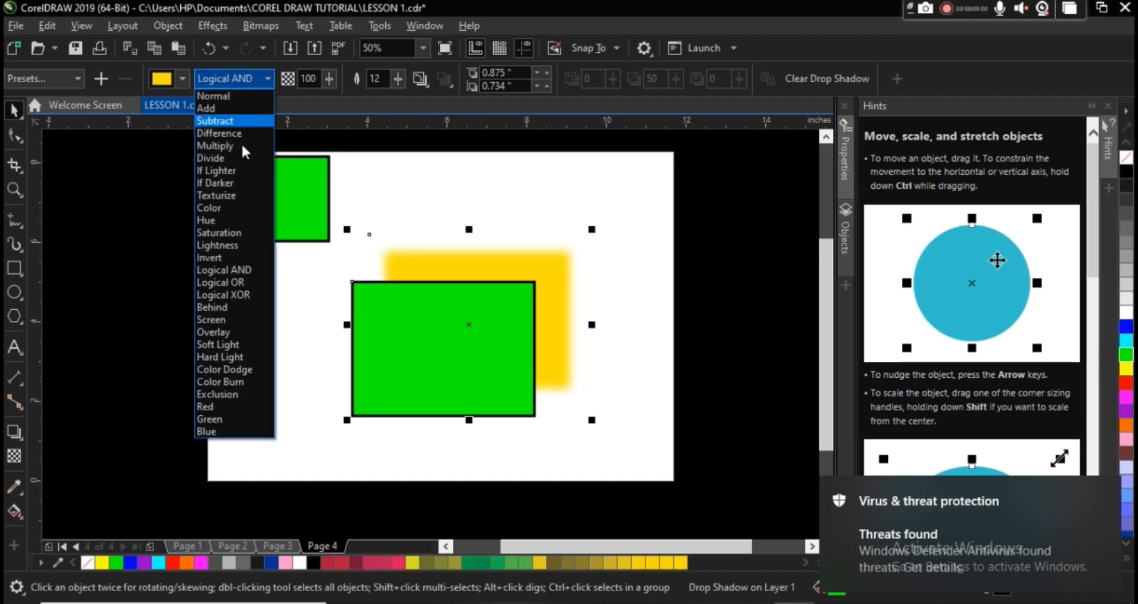
click(219, 354)
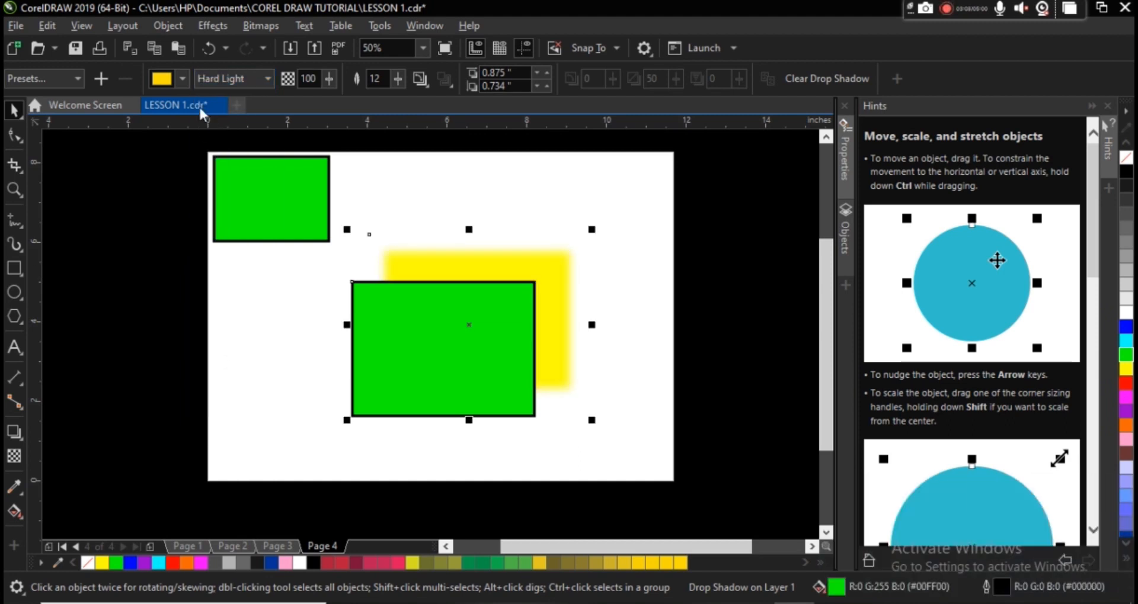
click(217, 80)
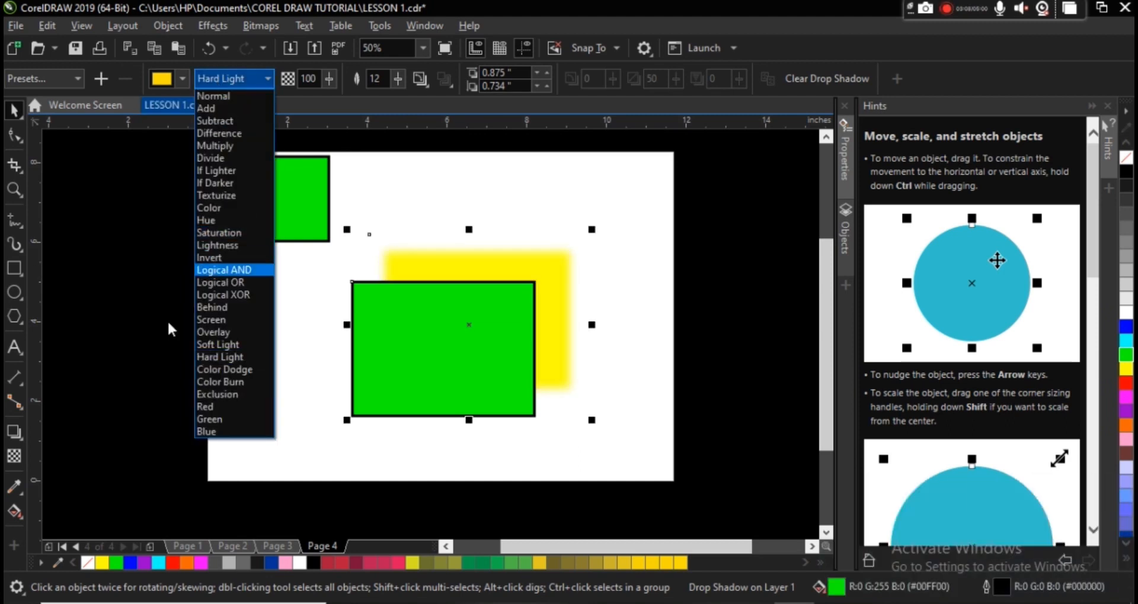
click(209, 384)
click(262, 79)
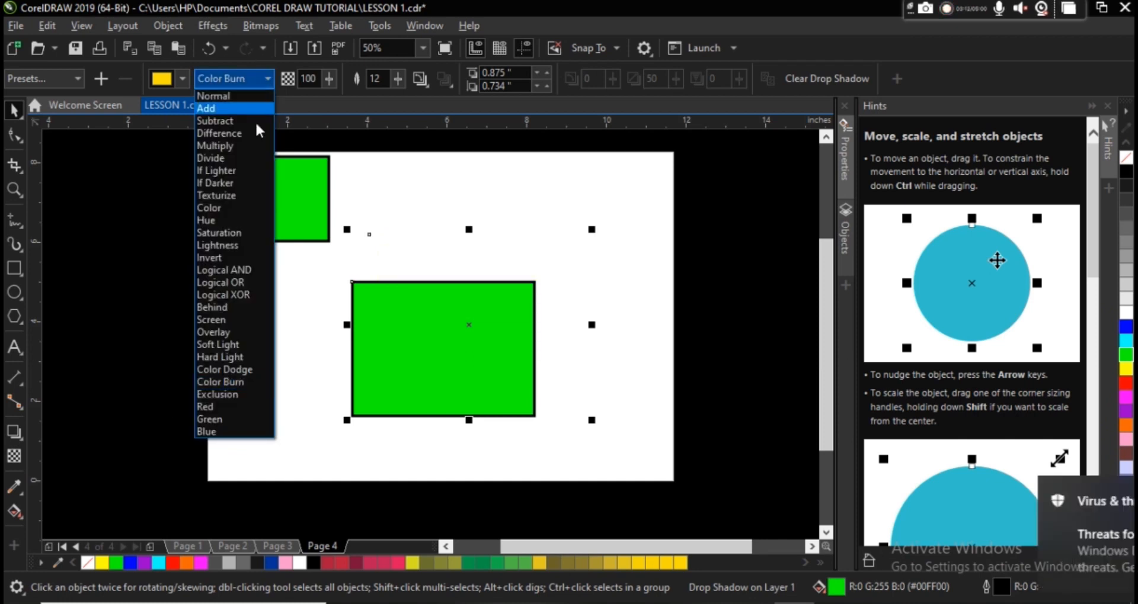
click(220, 346)
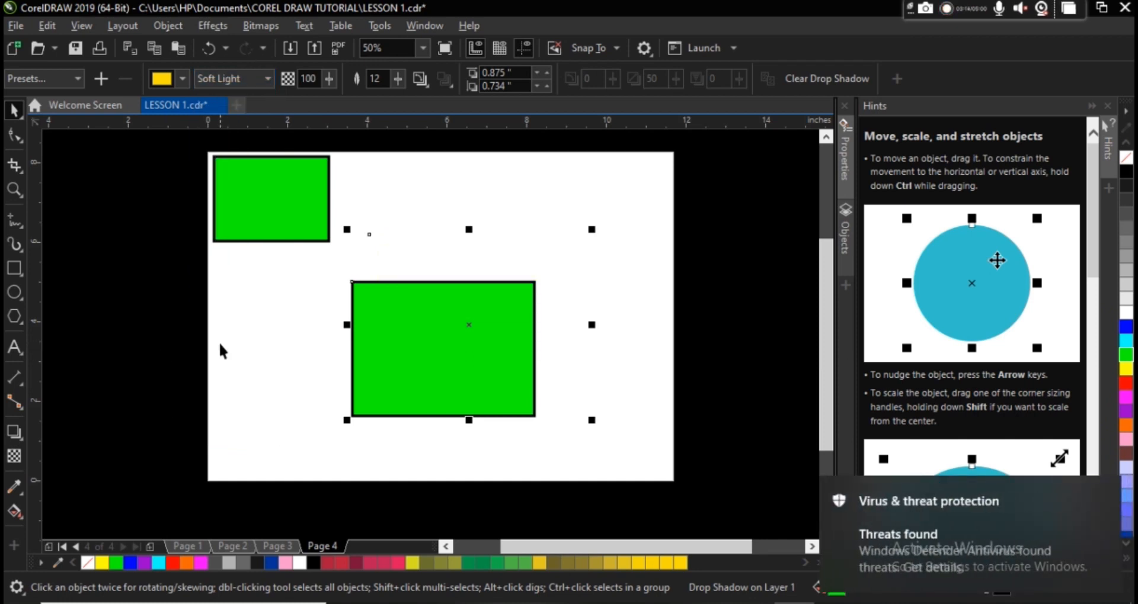
Set the drop shadow's merge mode back to Multiply
click(251, 82)
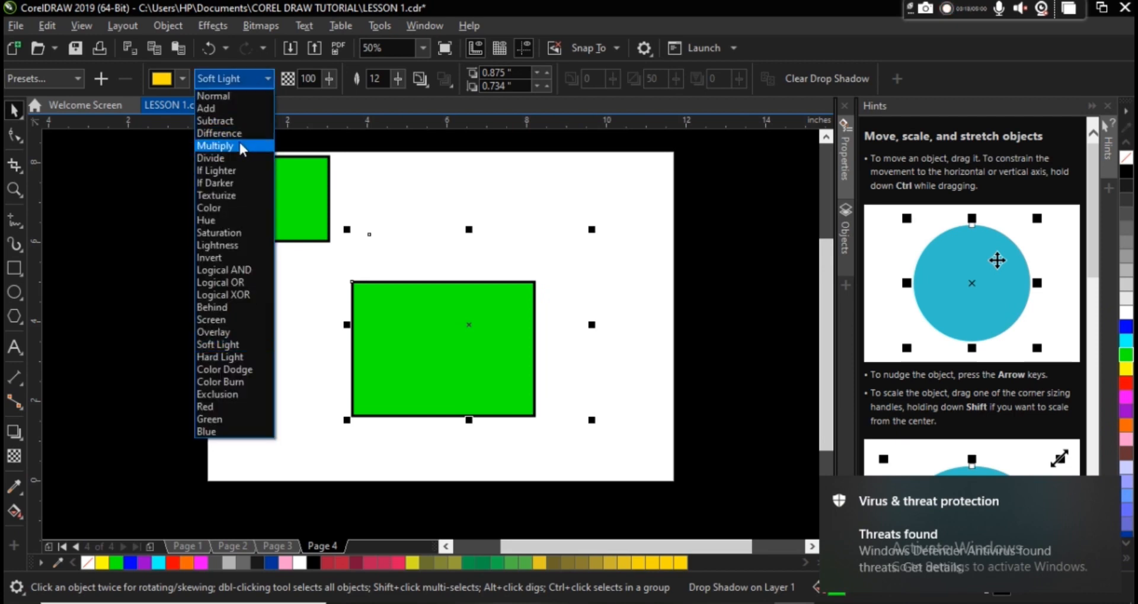
click(239, 145)
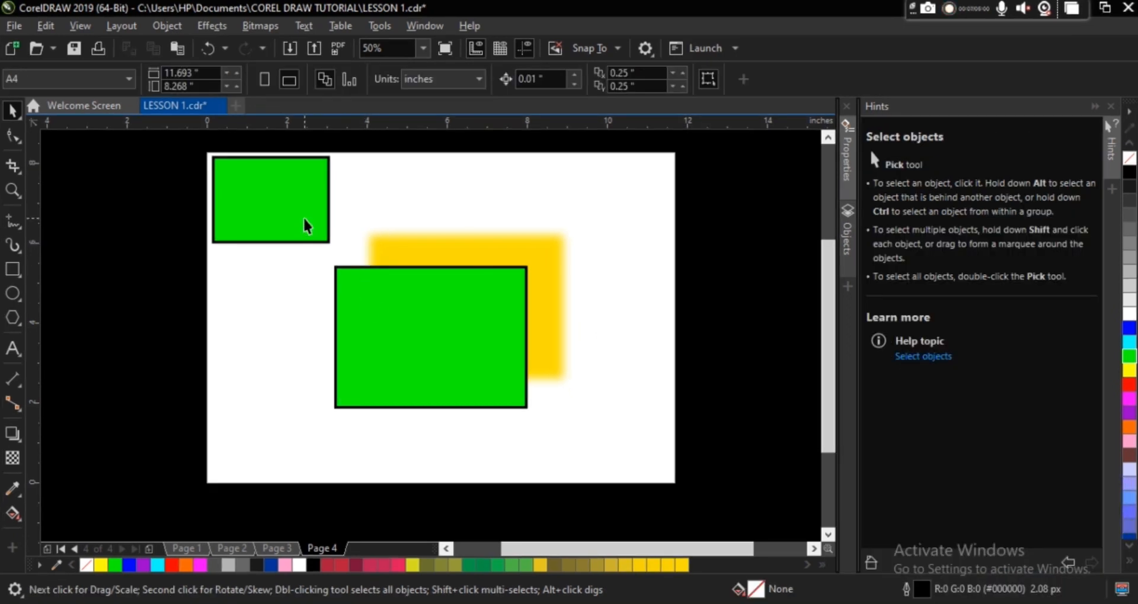
Move the large green rectangle with its yellow drop shadow lower on the page, centred at about X 4.9, Y 2.9 inches
click(294, 223)
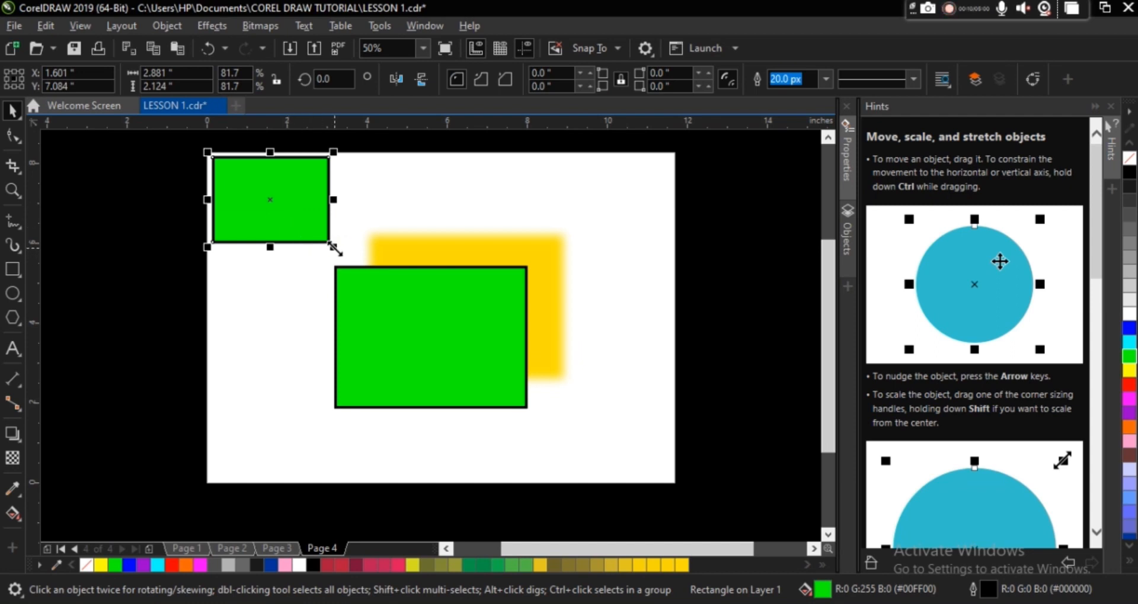
click(418, 323)
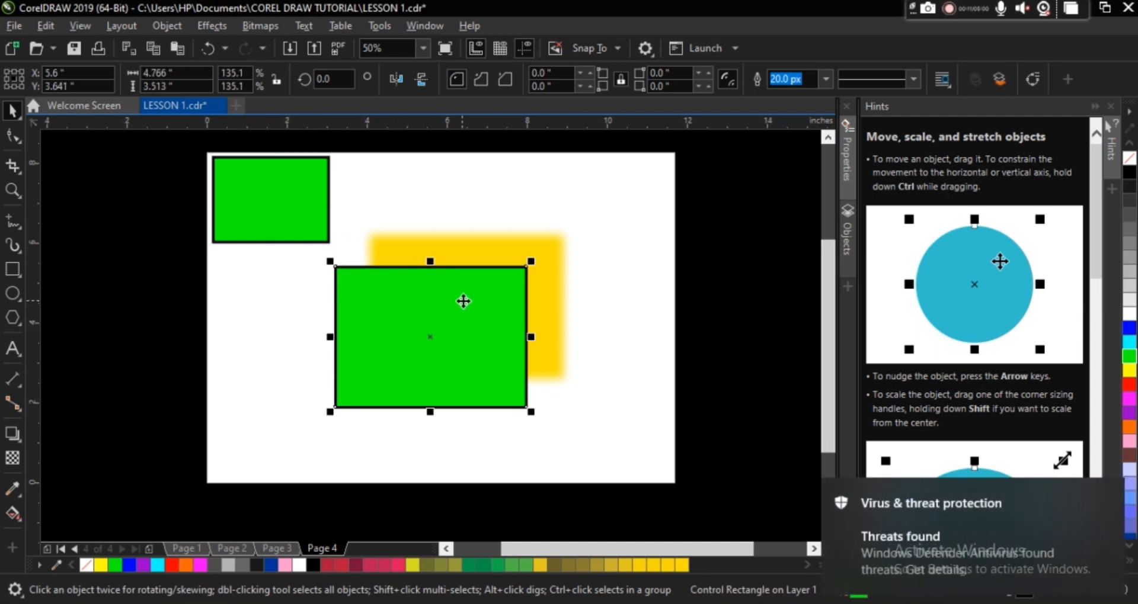
mouse_move(437, 326)
mouse_down()
mouse_move(495, 327)
mouse_move(418, 322)
mouse_up()
drag(428, 386, 451, 322)
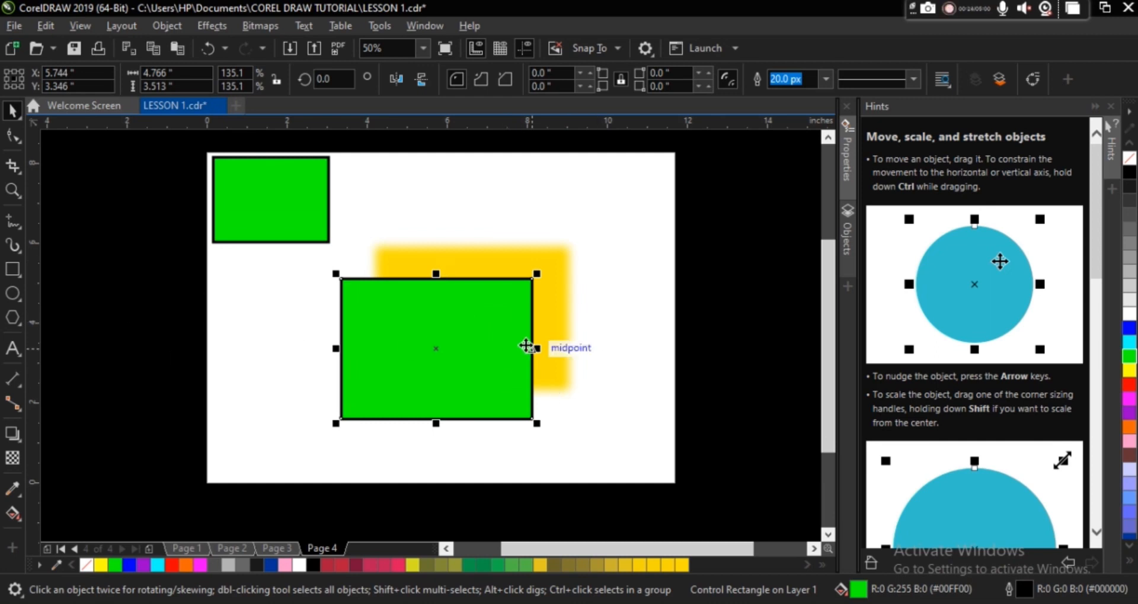
mouse_move(445, 371)
mouse_down()
mouse_move(454, 344)
mouse_move(424, 380)
mouse_up()
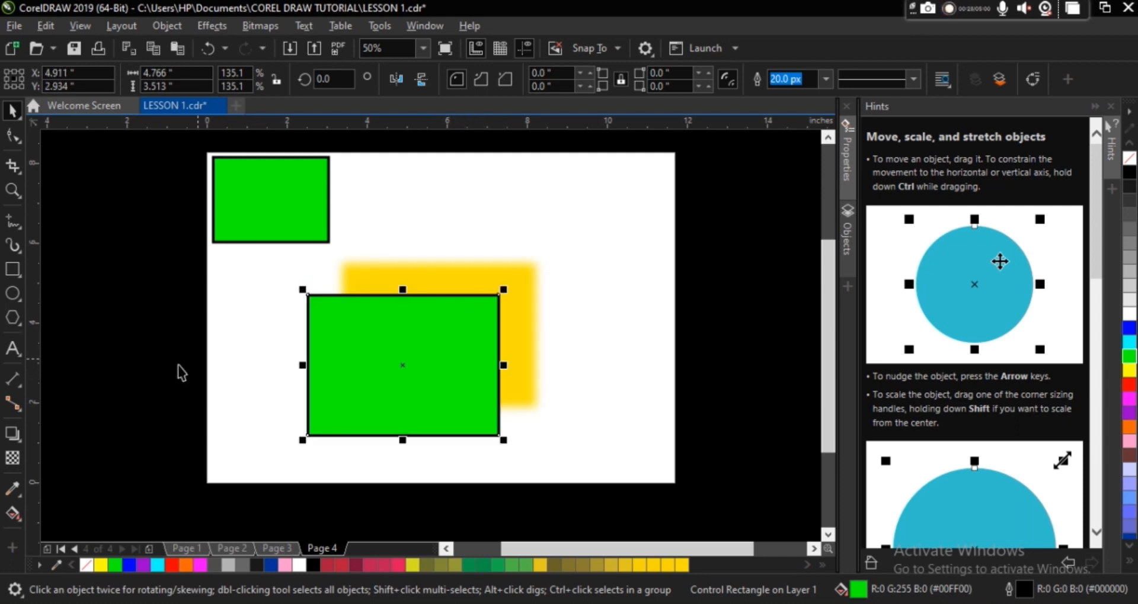
Examine the large rectangle's drop shadow settings and the Clear Drop Shadow option, and compare it with the small rectangle that has no shadow
click(13, 435)
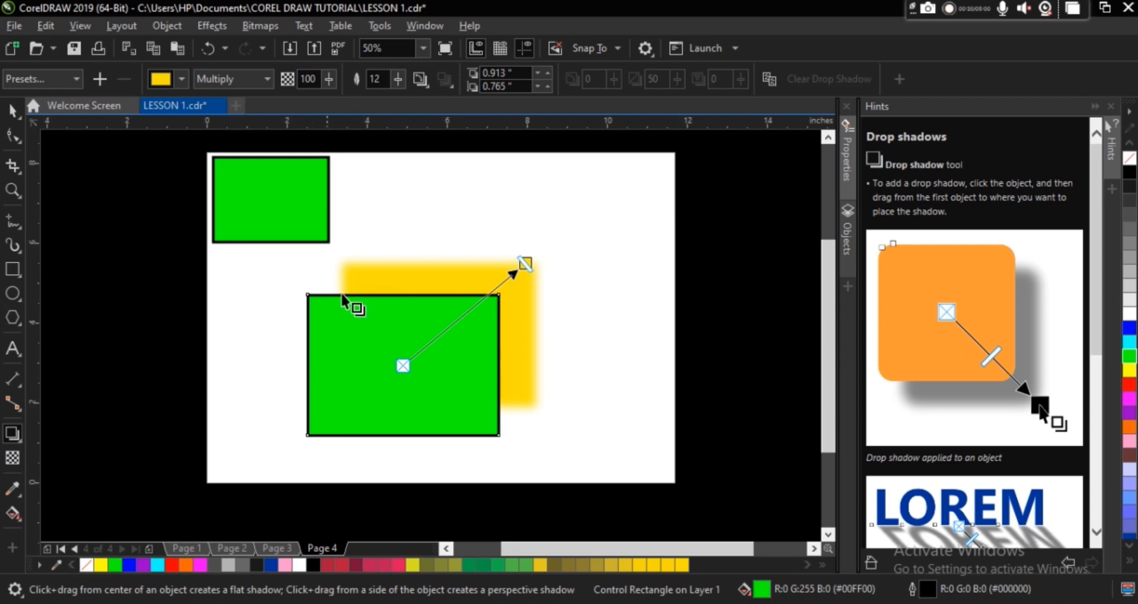
click(408, 383)
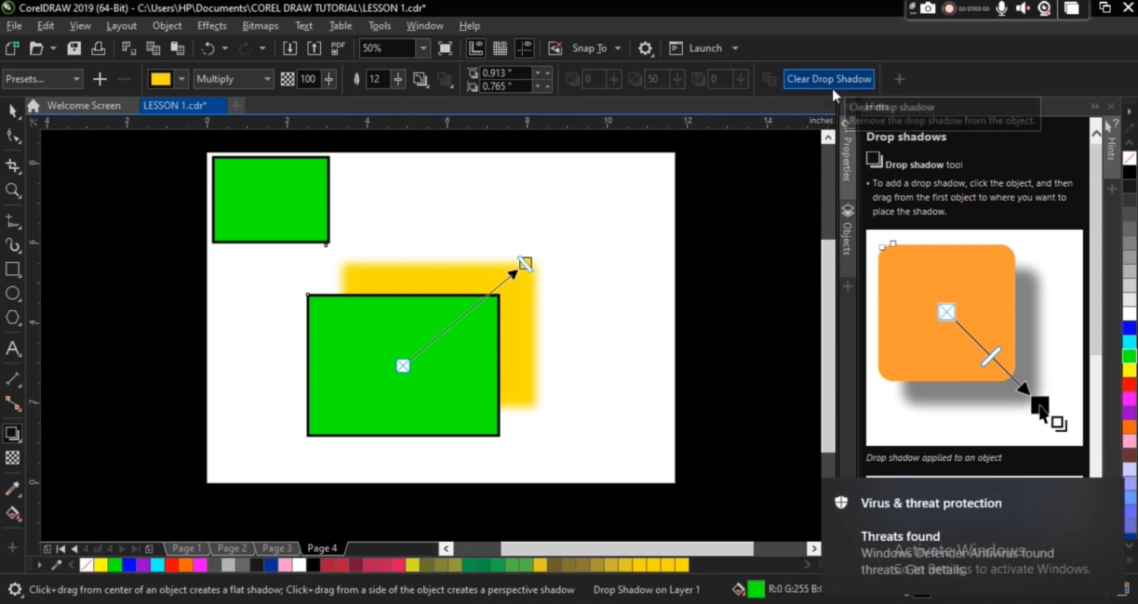
click(11, 113)
click(294, 222)
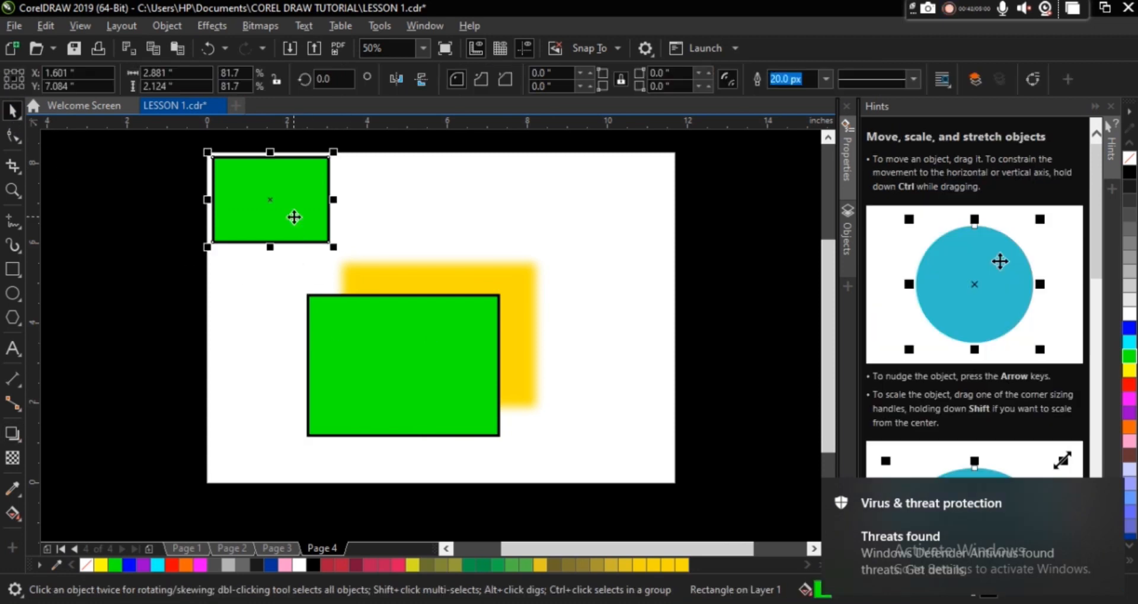
click(234, 201)
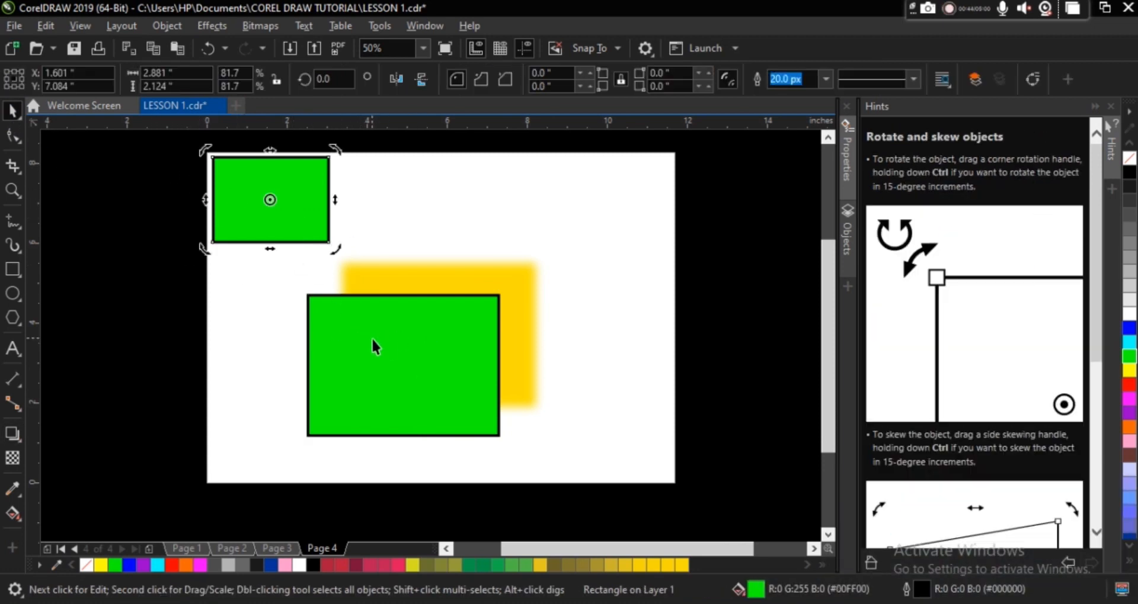
Shrink the shadowed green rectangle and place it beside the small green rectangle near the page's upper edge
click(386, 346)
drag(503, 440, 408, 326)
drag(308, 309, 472, 286)
drag(420, 202, 409, 224)
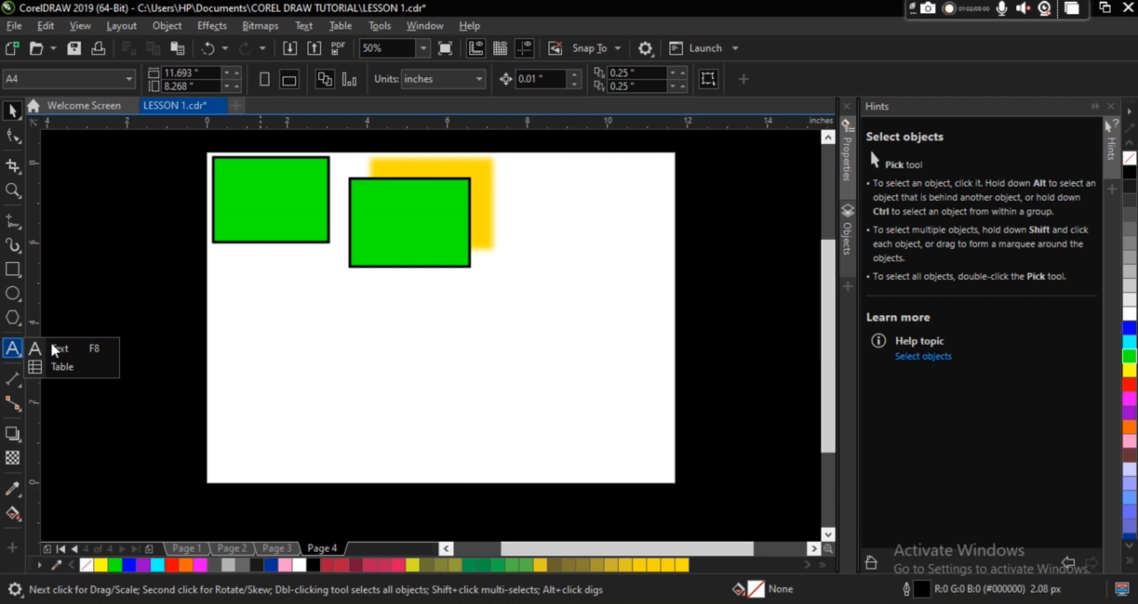
Add the artistic text "TEXT" in the empty area below the two rectangles
click(58, 354)
click(411, 354)
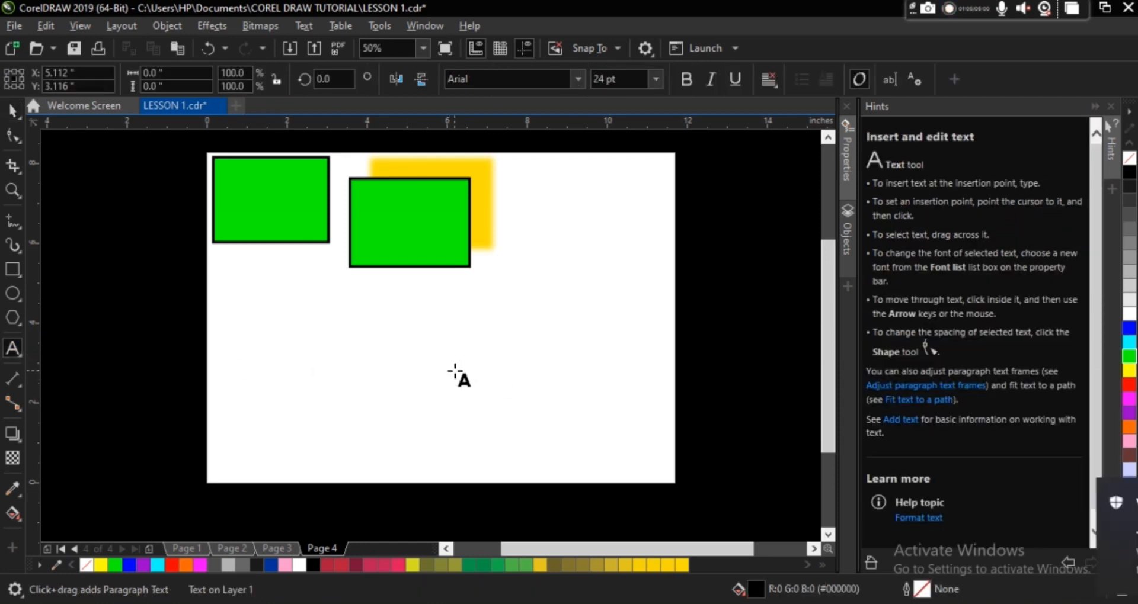
text(TEXT)
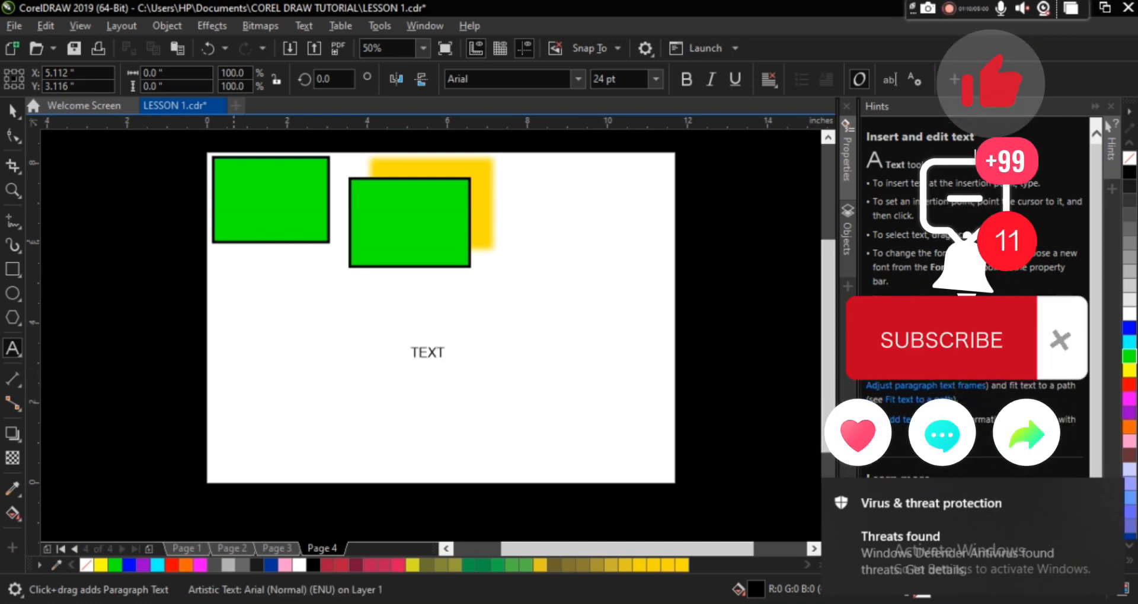
click(12, 110)
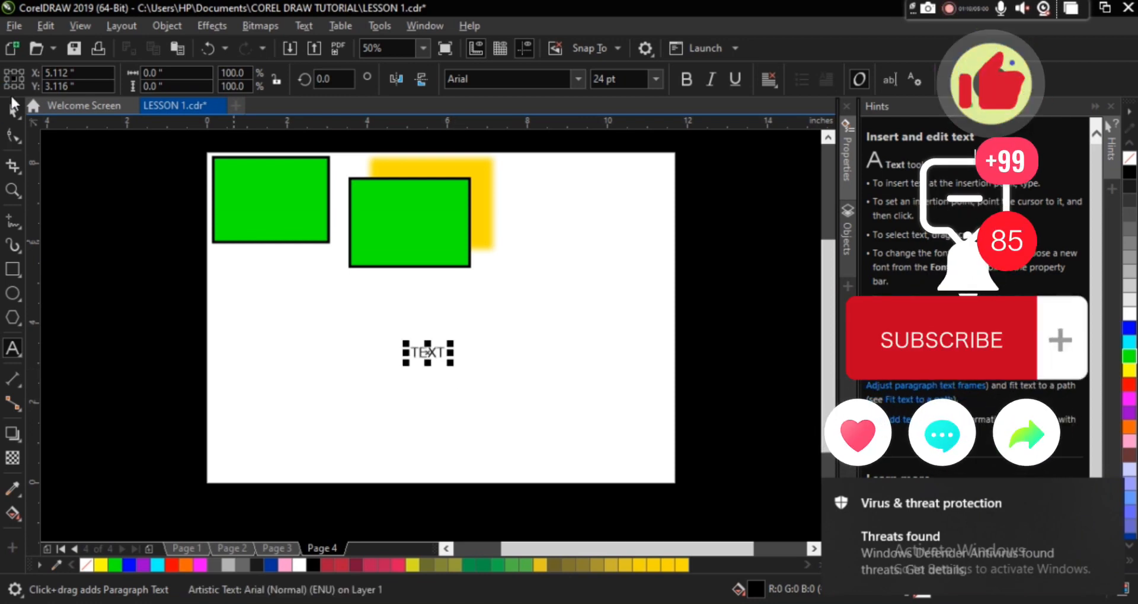
Change the text's font to Arial Black and enlarge it from its centre to about 185 pt
click(579, 79)
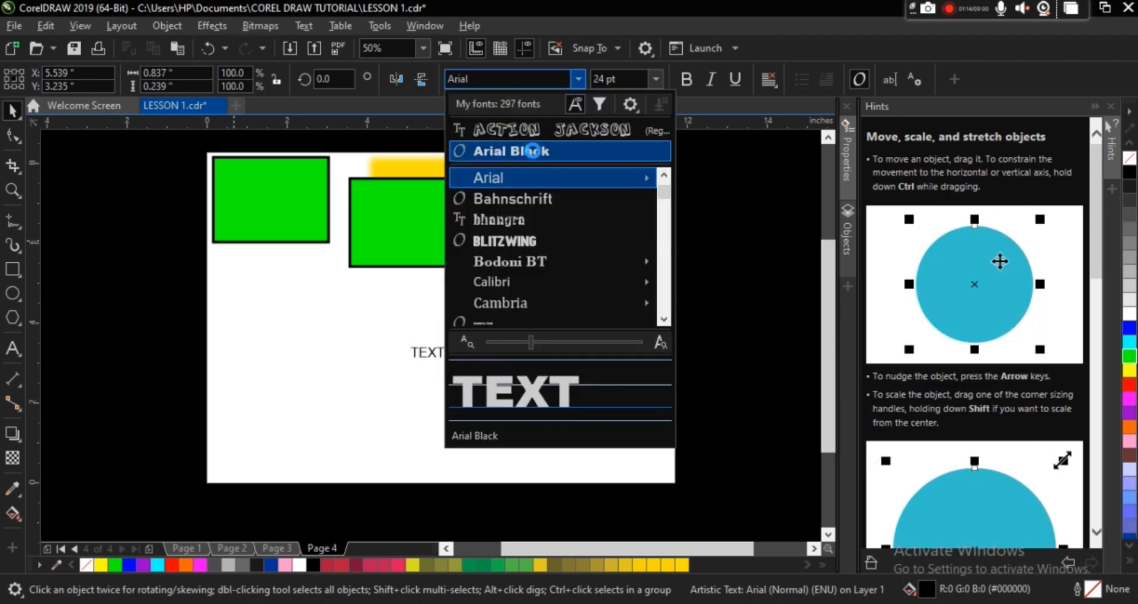
click(536, 152)
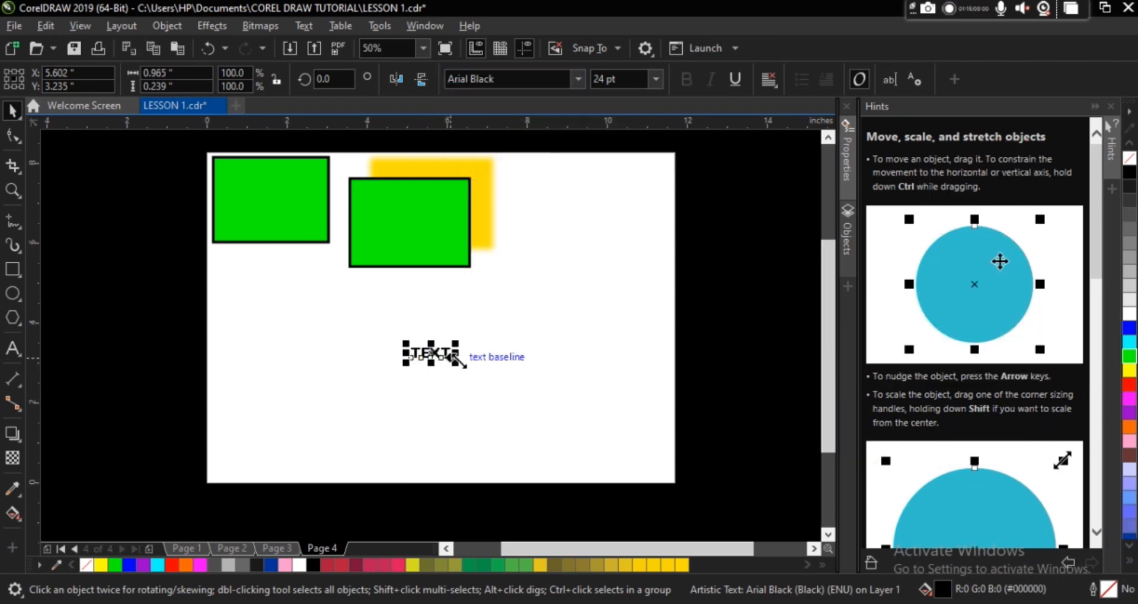
drag(457, 360, 584, 437)
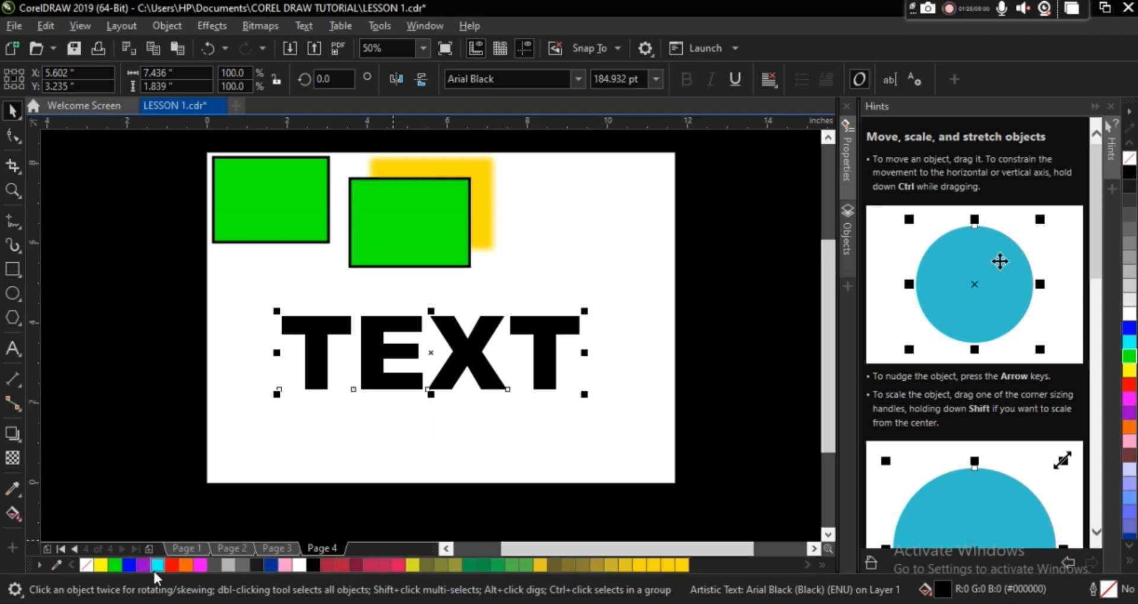
Try a blue fill with a white outline on the text, and settle on a white fill with a blue outline
click(130, 565)
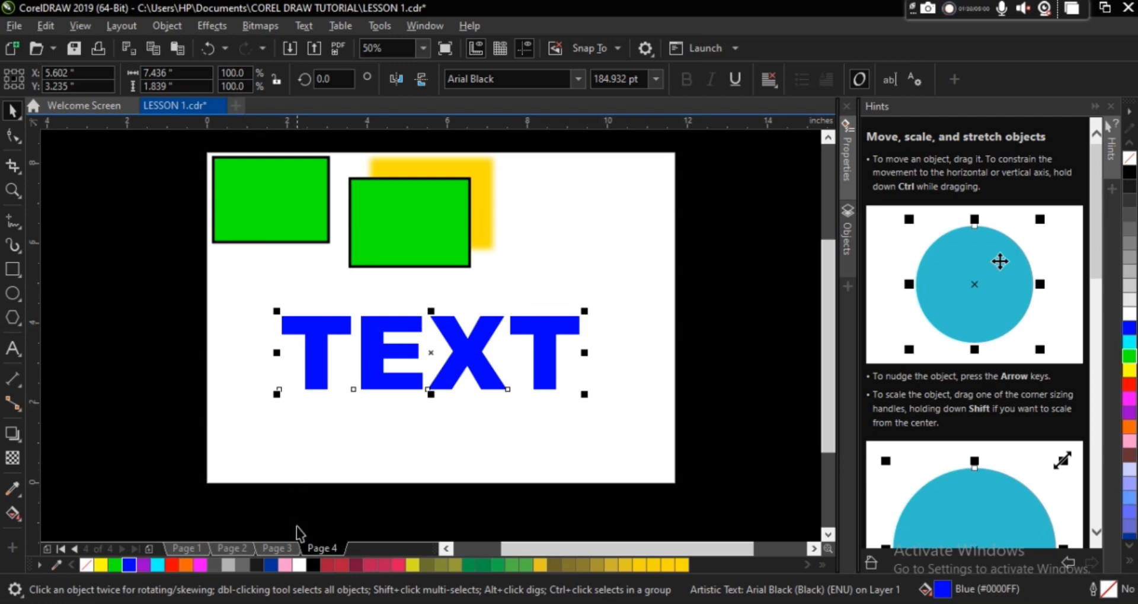
right_click(303, 563)
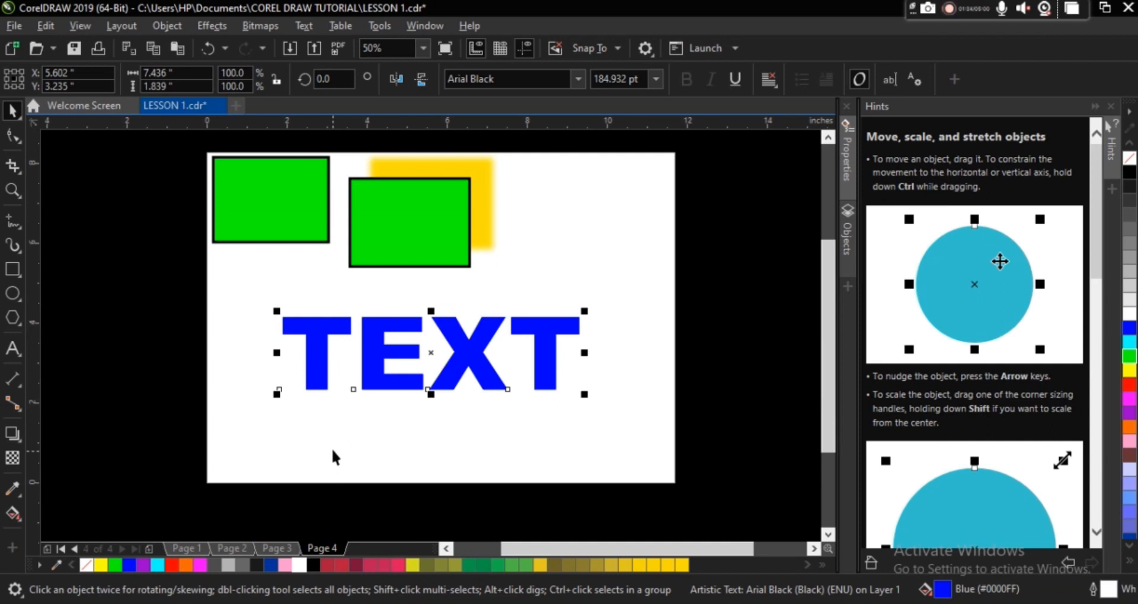
click(300, 565)
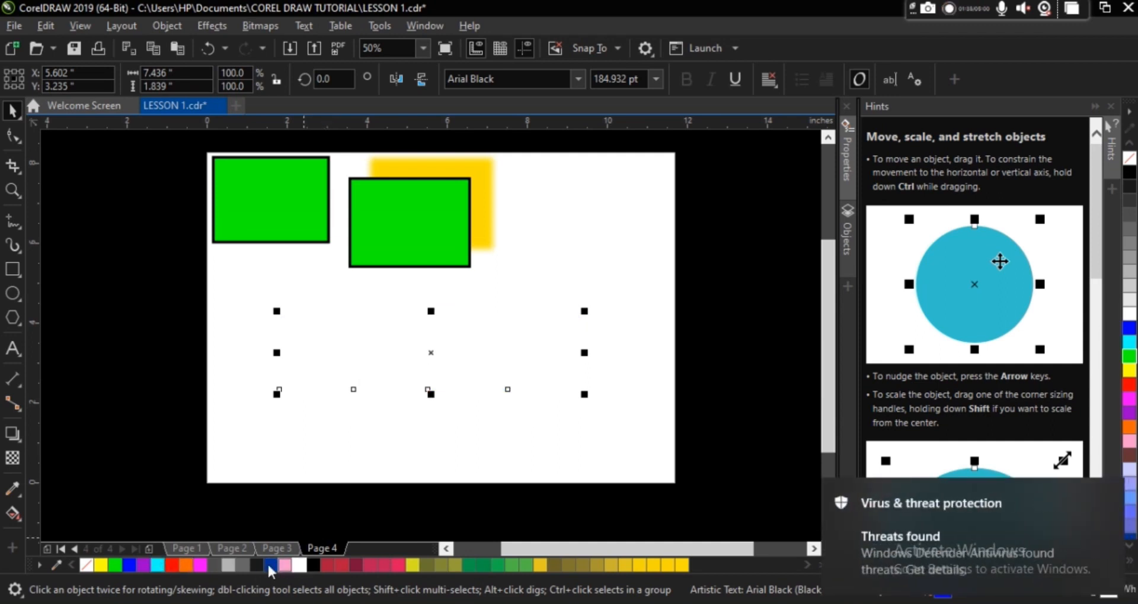
right_click(127, 567)
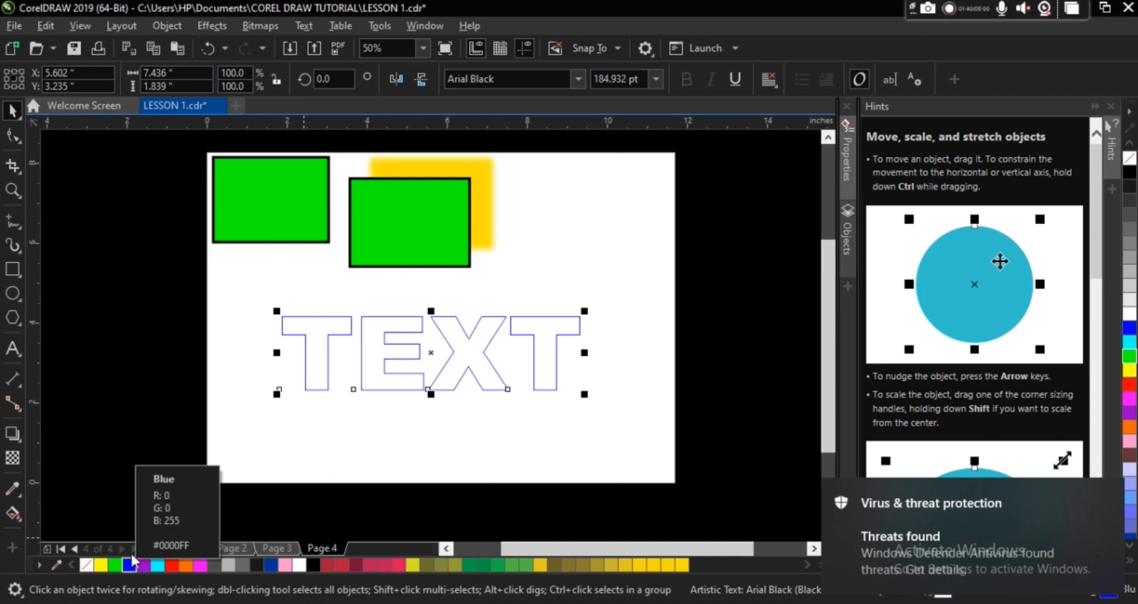
Set the text's outline width to 25 px and move the text up and left, just below the rectangles
key(F12)
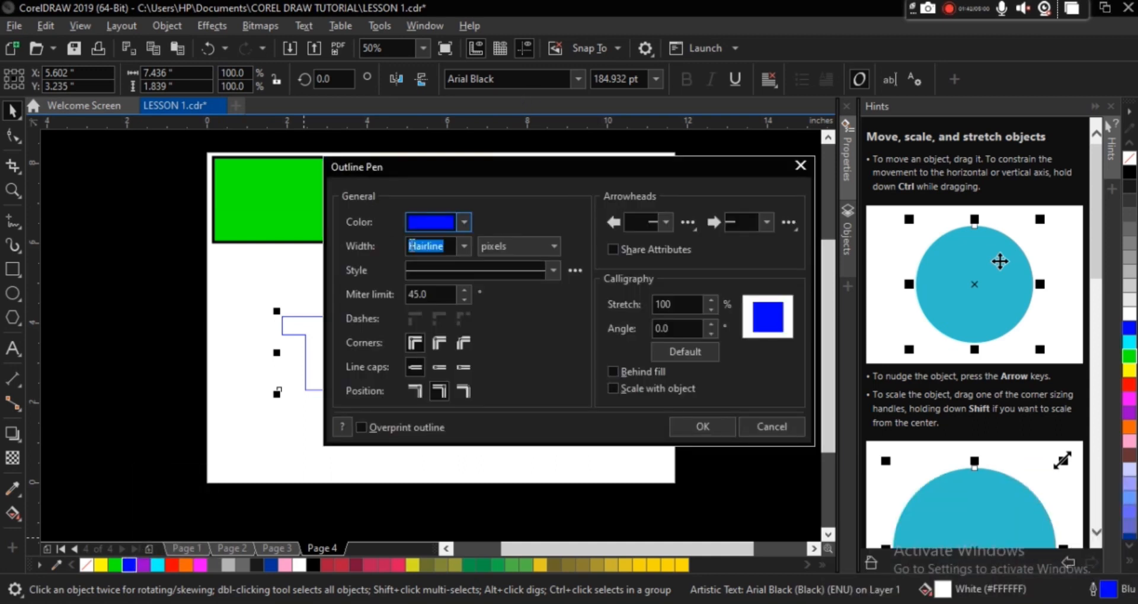
click(465, 246)
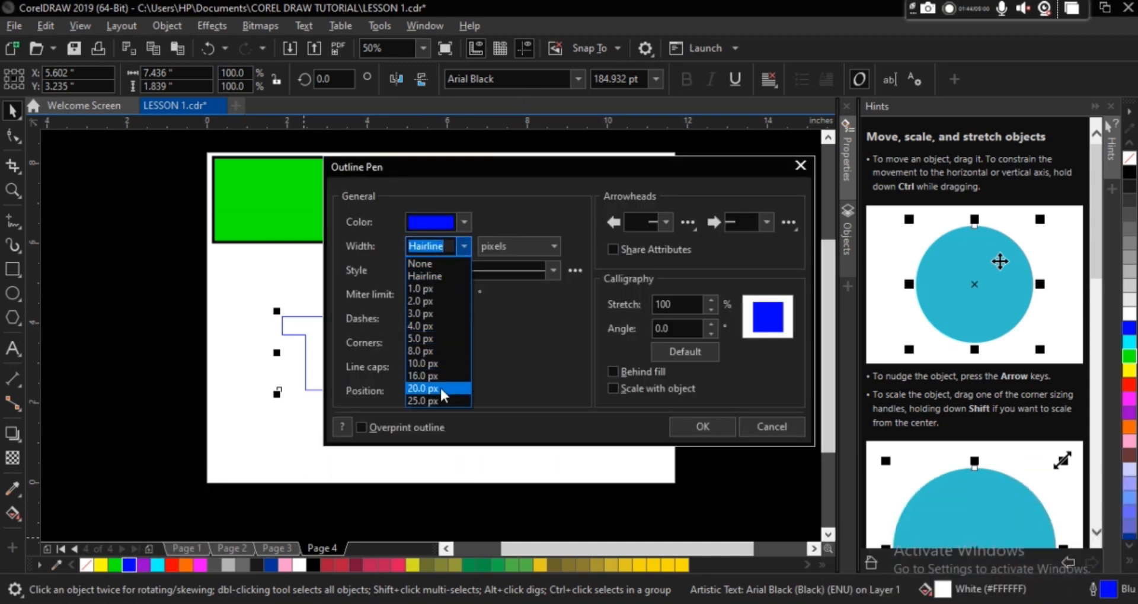
click(438, 401)
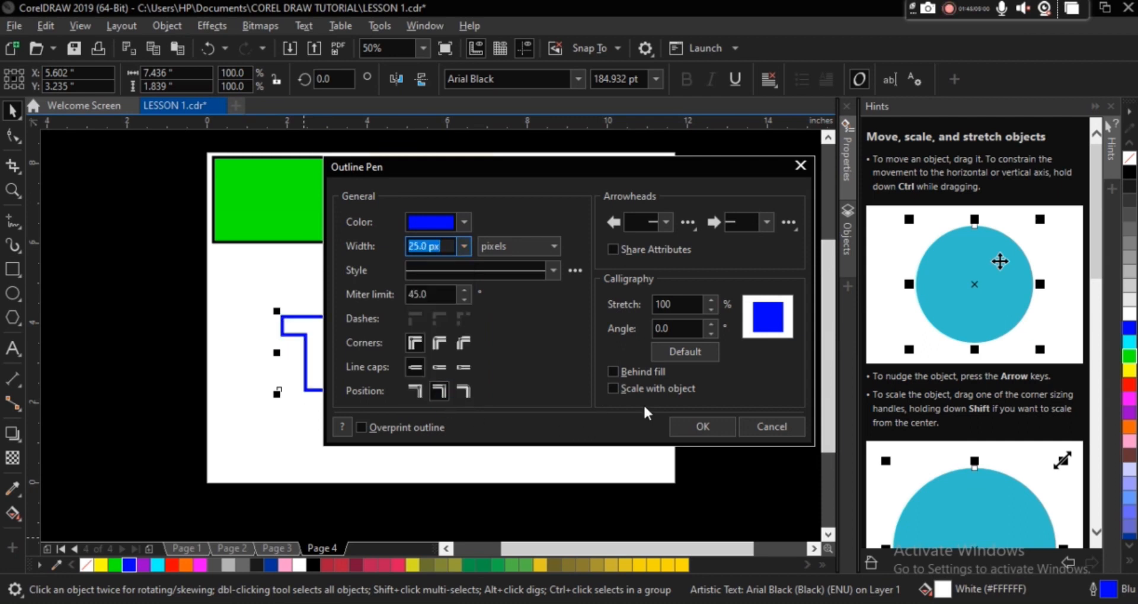
click(689, 428)
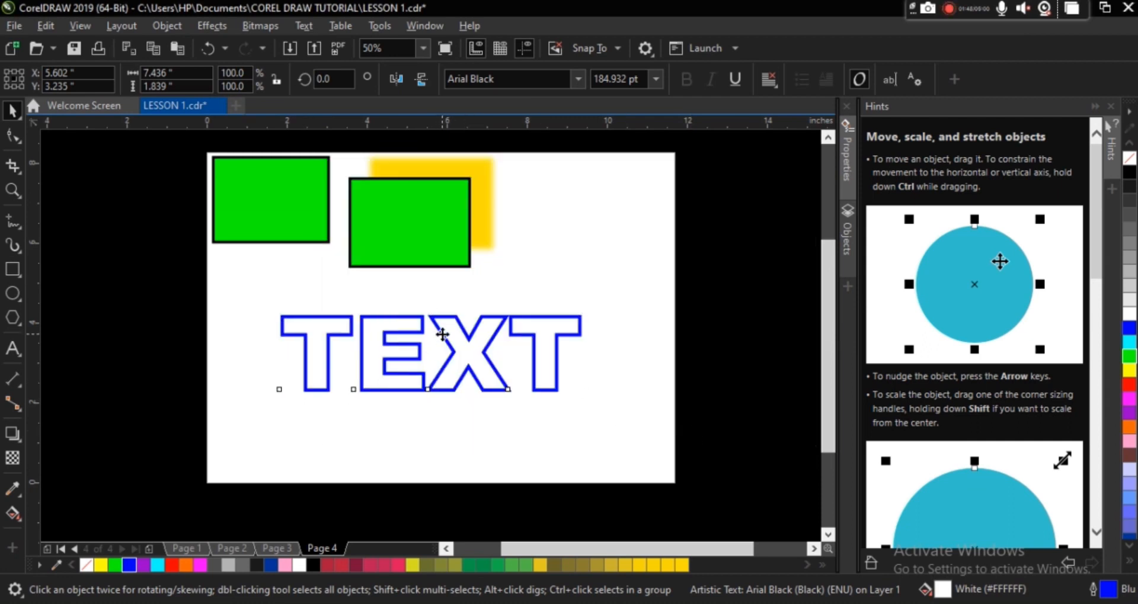
drag(468, 364, 396, 343)
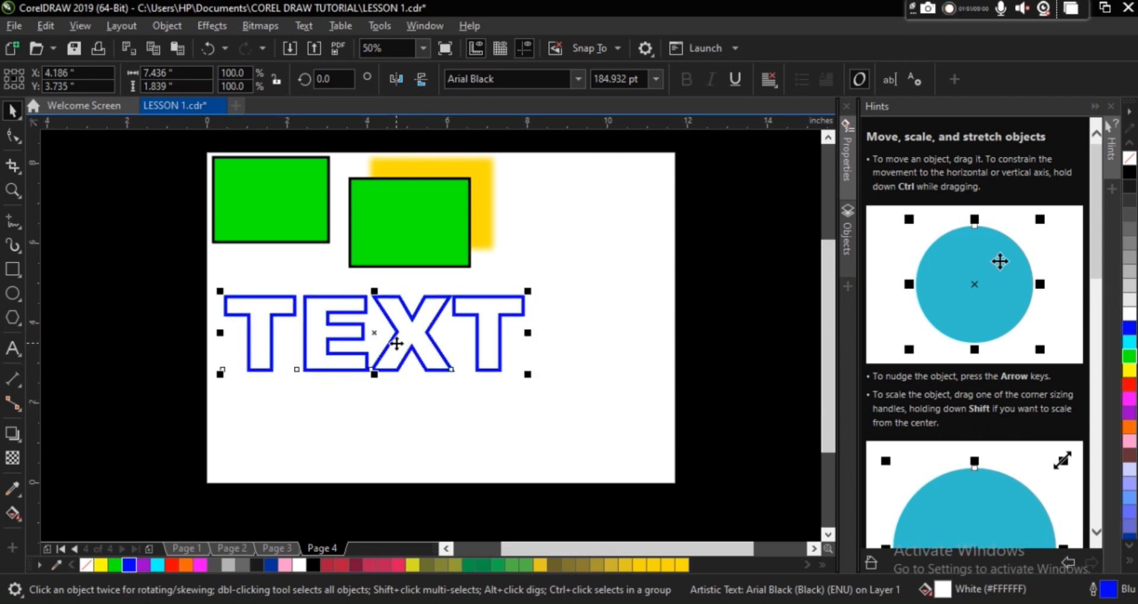
Apply a black perspective drop shadow downward from the text's upper edge and raise its opacity to 100
click(13, 436)
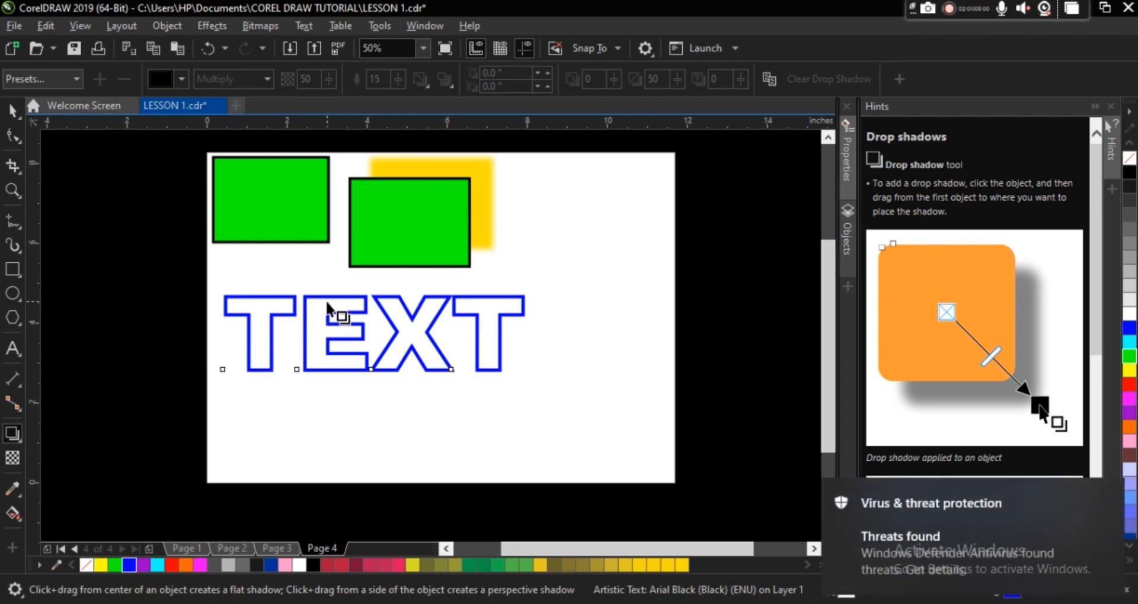
drag(329, 298, 331, 305)
drag(342, 327, 374, 382)
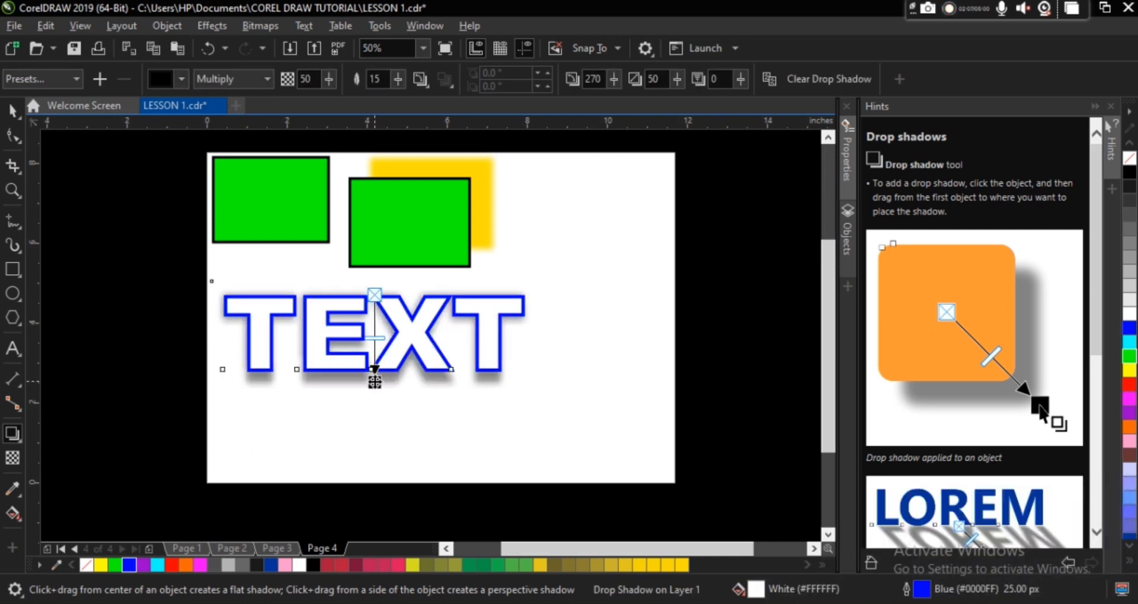
drag(374, 338, 374, 378)
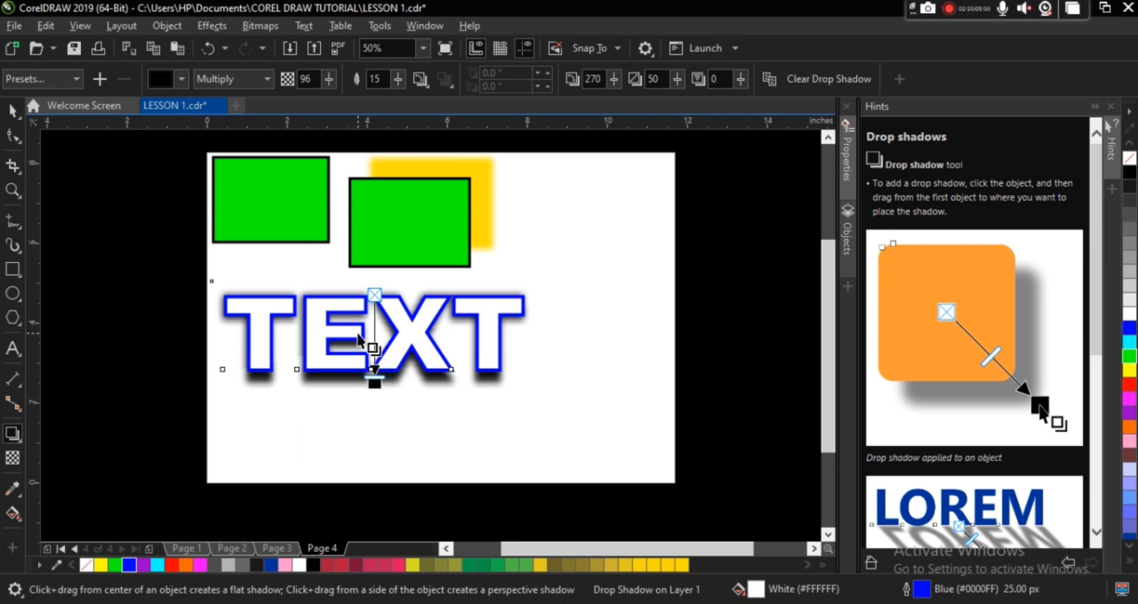
mouse_move(377, 380)
mouse_down()
mouse_move(377, 356)
mouse_move(382, 392)
mouse_up()
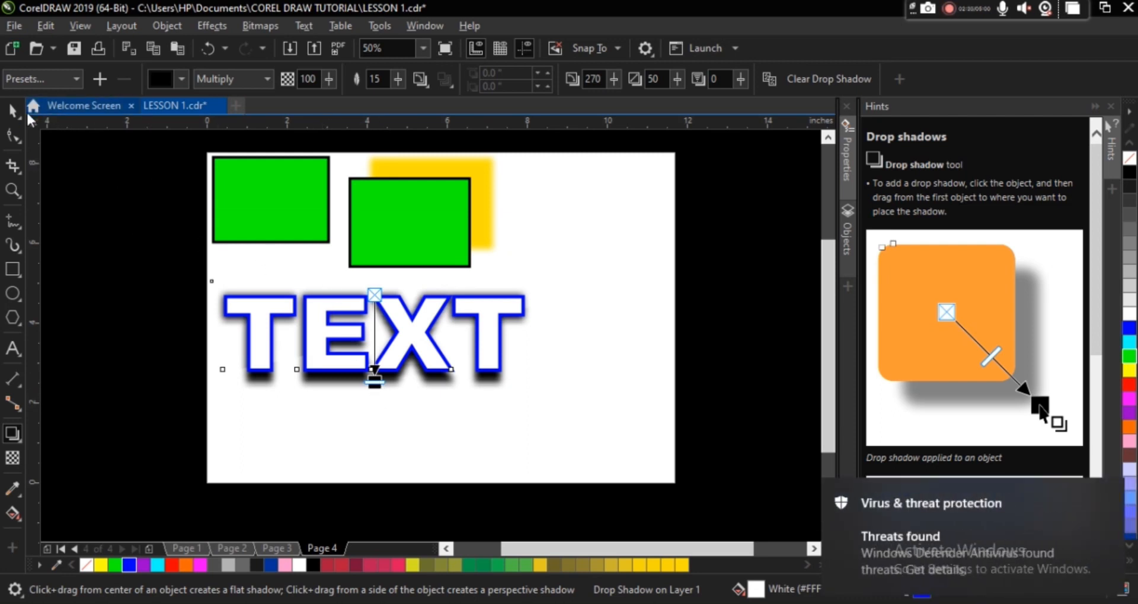
Enlarge the shadowed text, place it across the page below the rectangles, and deselect it
click(9, 116)
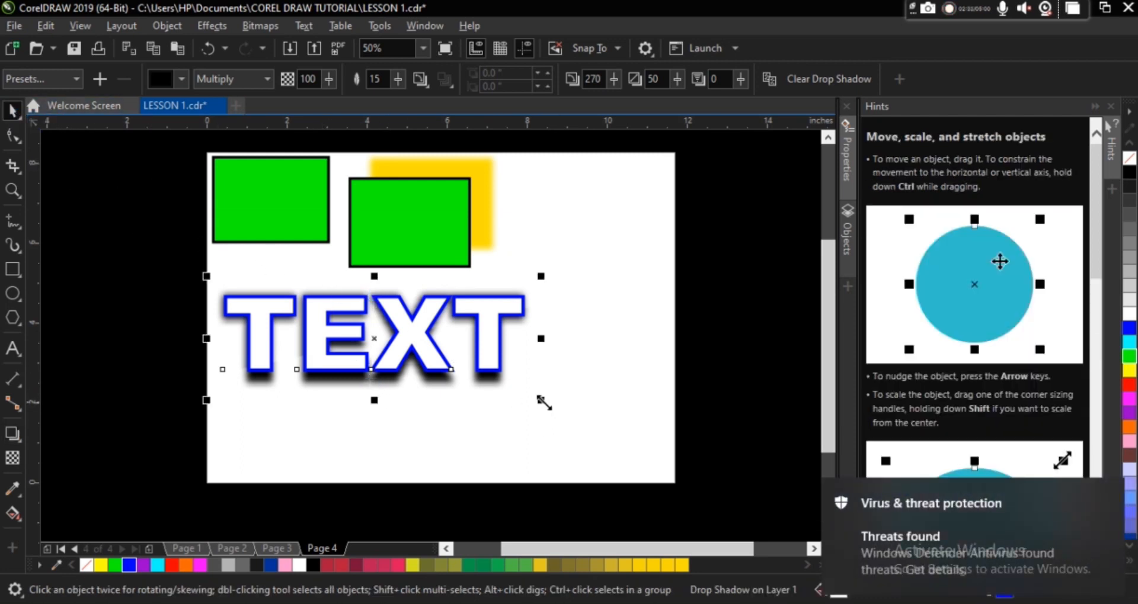
drag(543, 402, 503, 371)
drag(374, 344, 322, 318)
drag(432, 354, 575, 460)
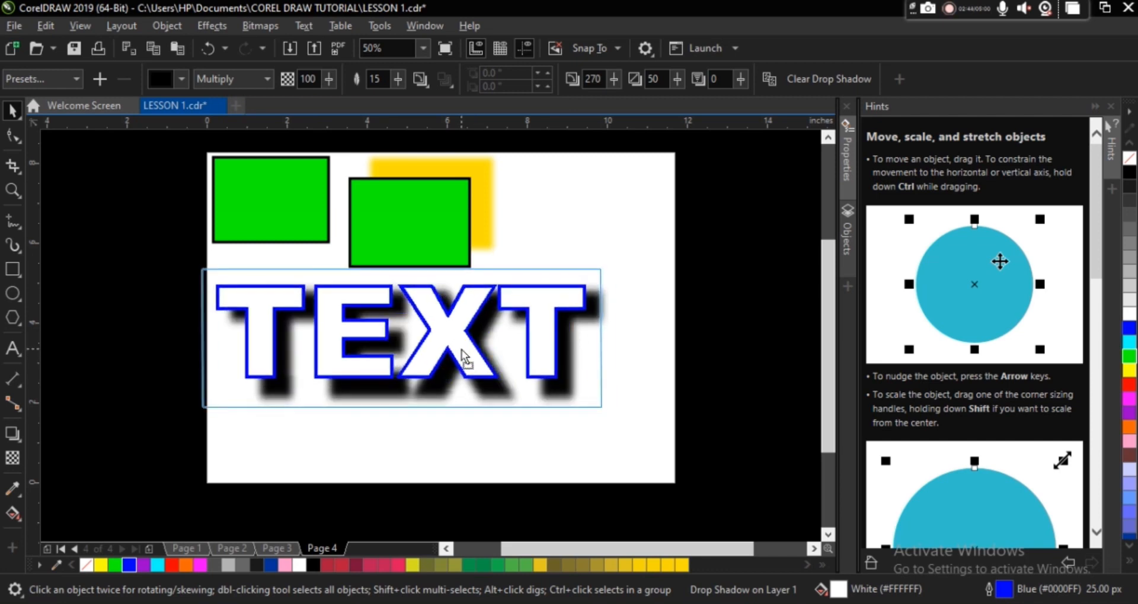
click(471, 358)
click(473, 358)
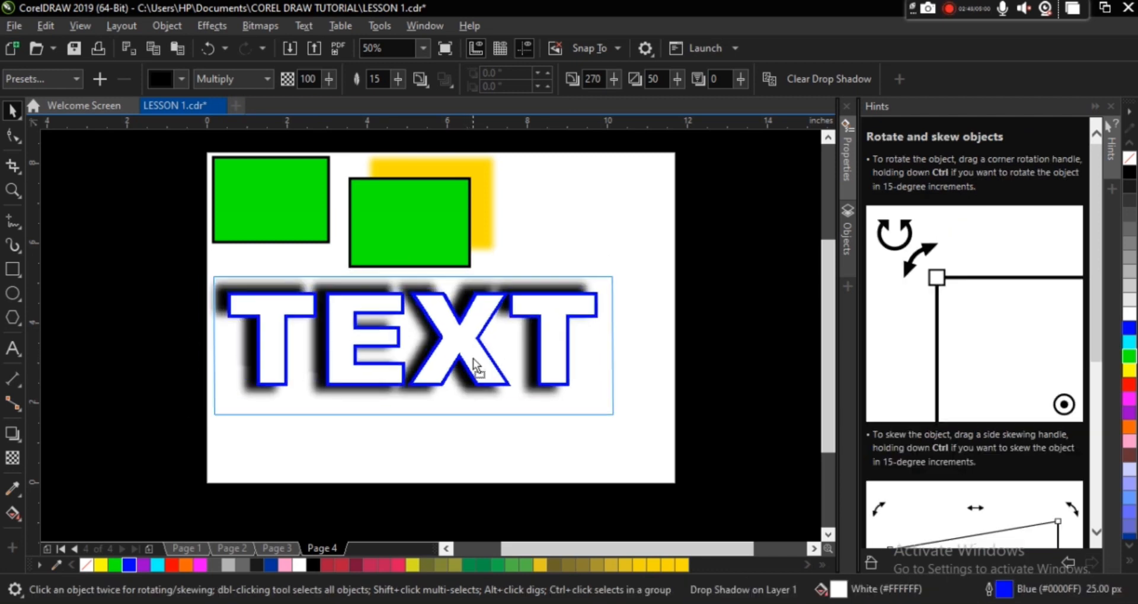
click(606, 237)
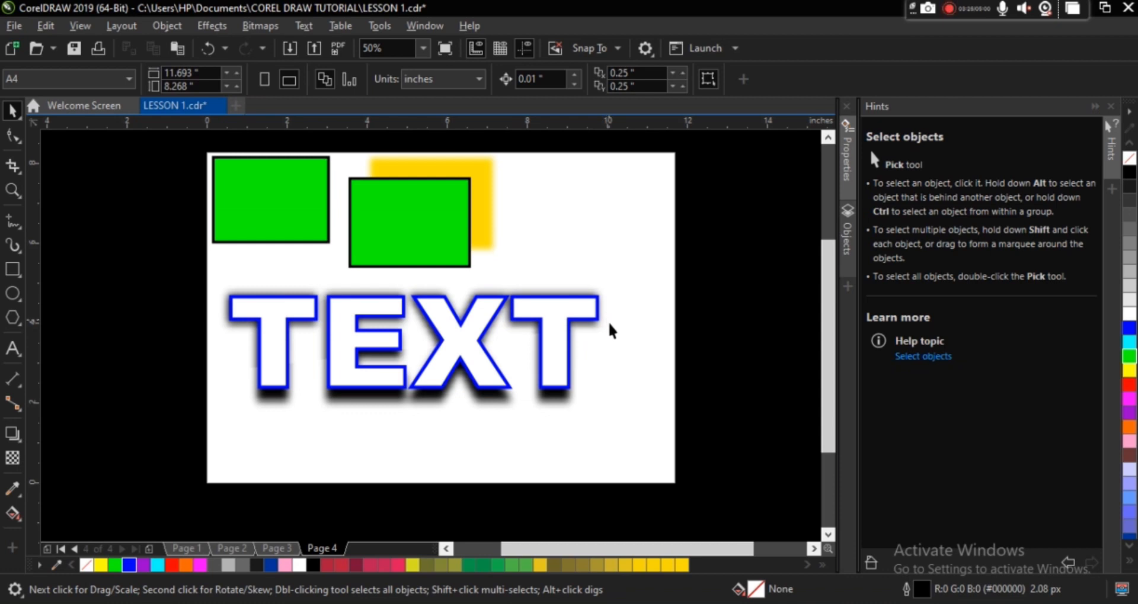
Open the group of interactive effect tools containing Drop Shadow and Contour
click(13, 436)
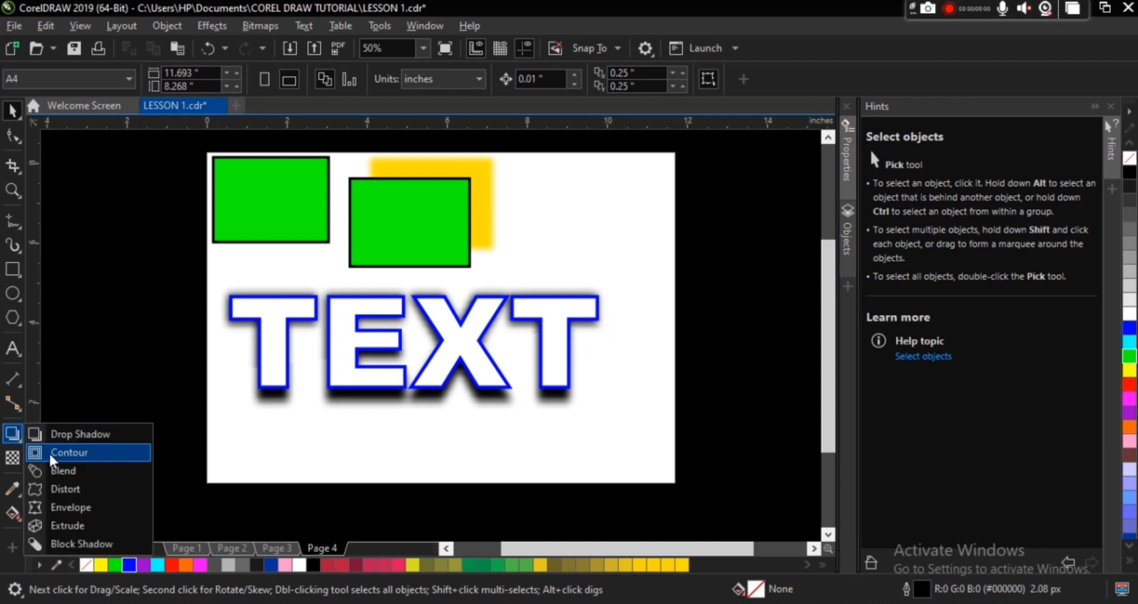